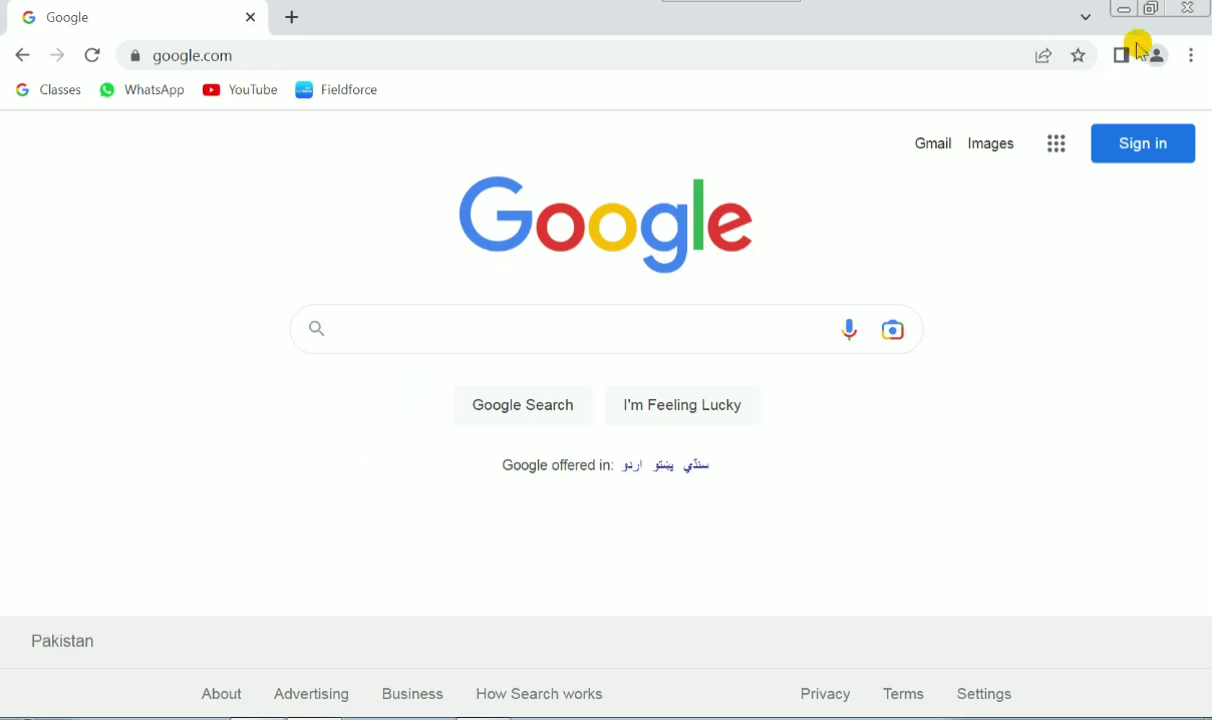
Minimize the Google Chrome window to uncover the desktop's Site OGP files
left_click(1123, 9)
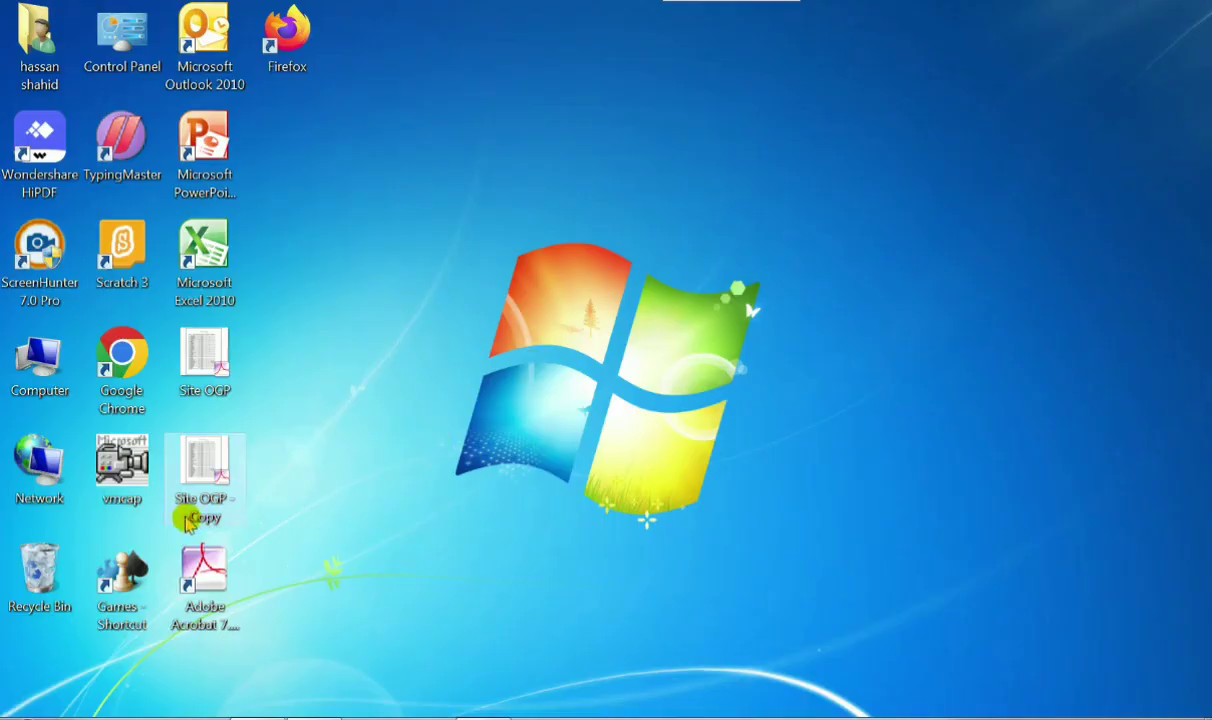
Open Site OGP.pdf in Acrobat Professional and decline the product activation prompt
left_click(190, 368)
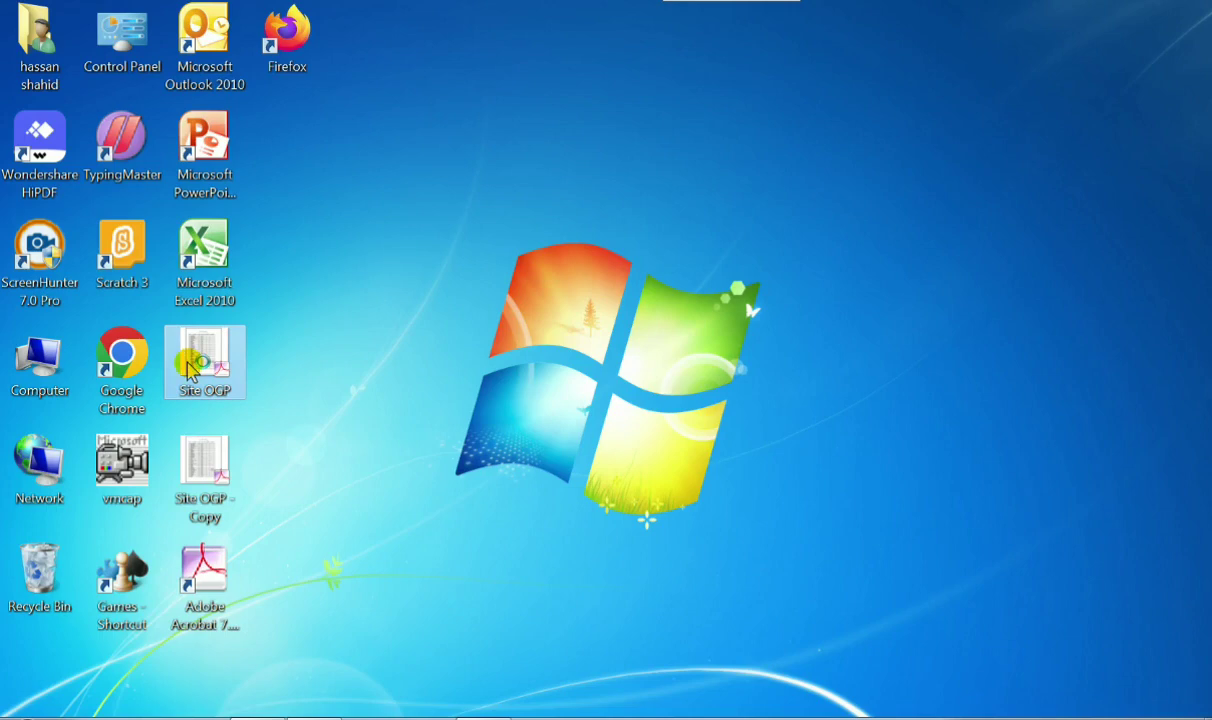
double_click(190, 368)
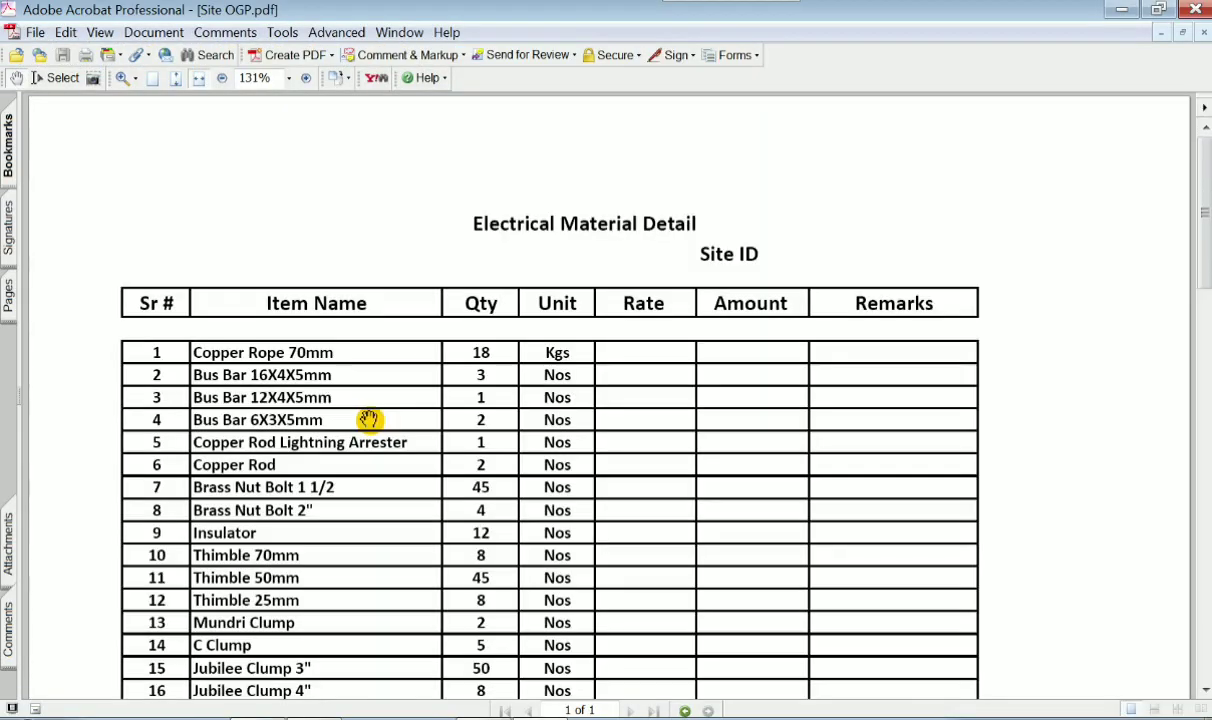
scroll(368, 419, "down", 2)
scroll(370, 417, "down", 1)
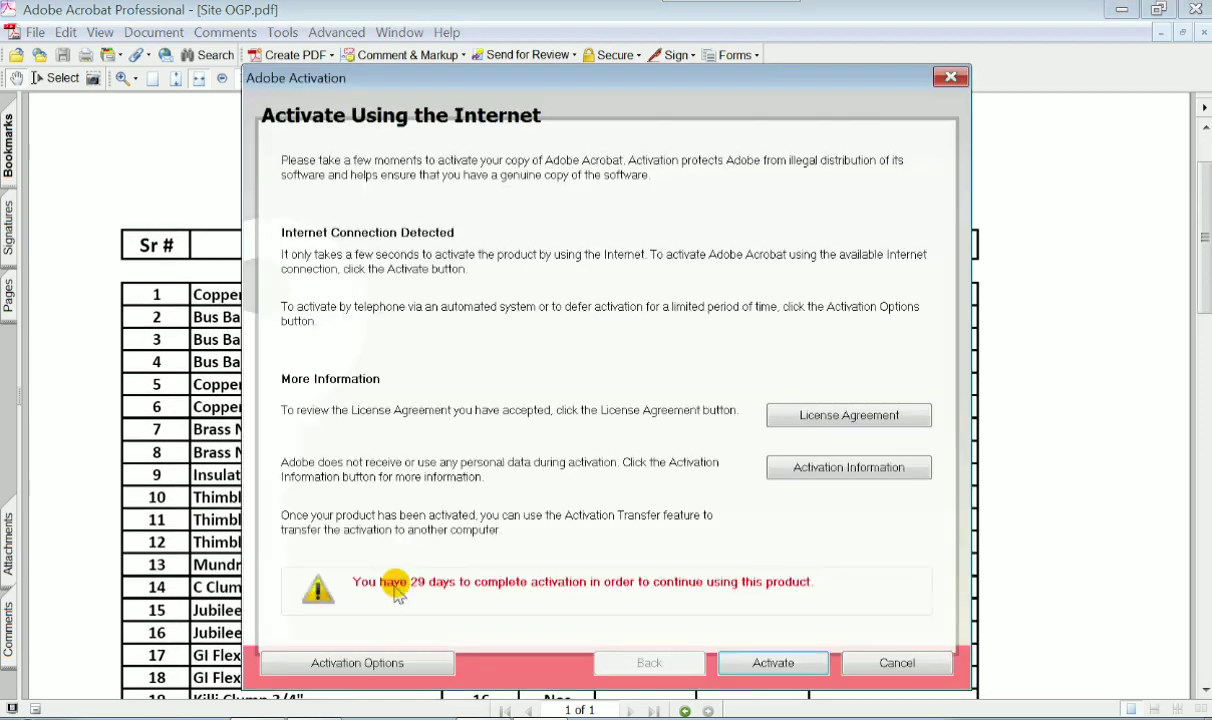
left_click(947, 78)
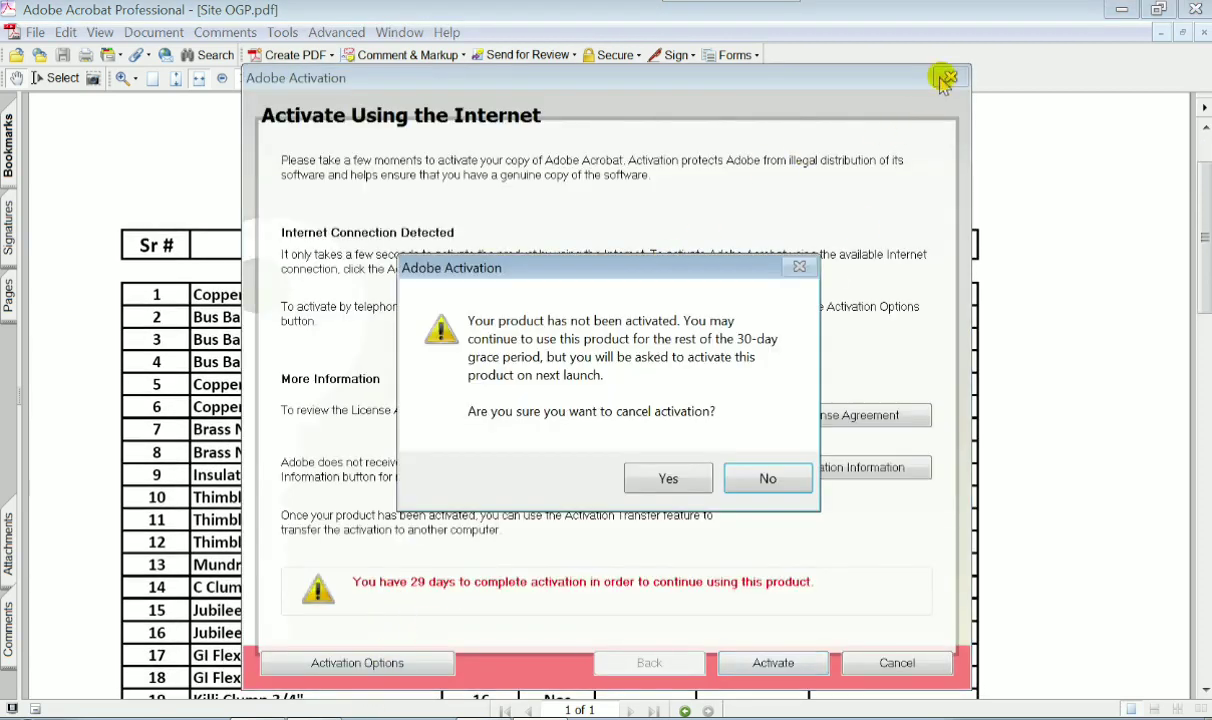
left_click(668, 478)
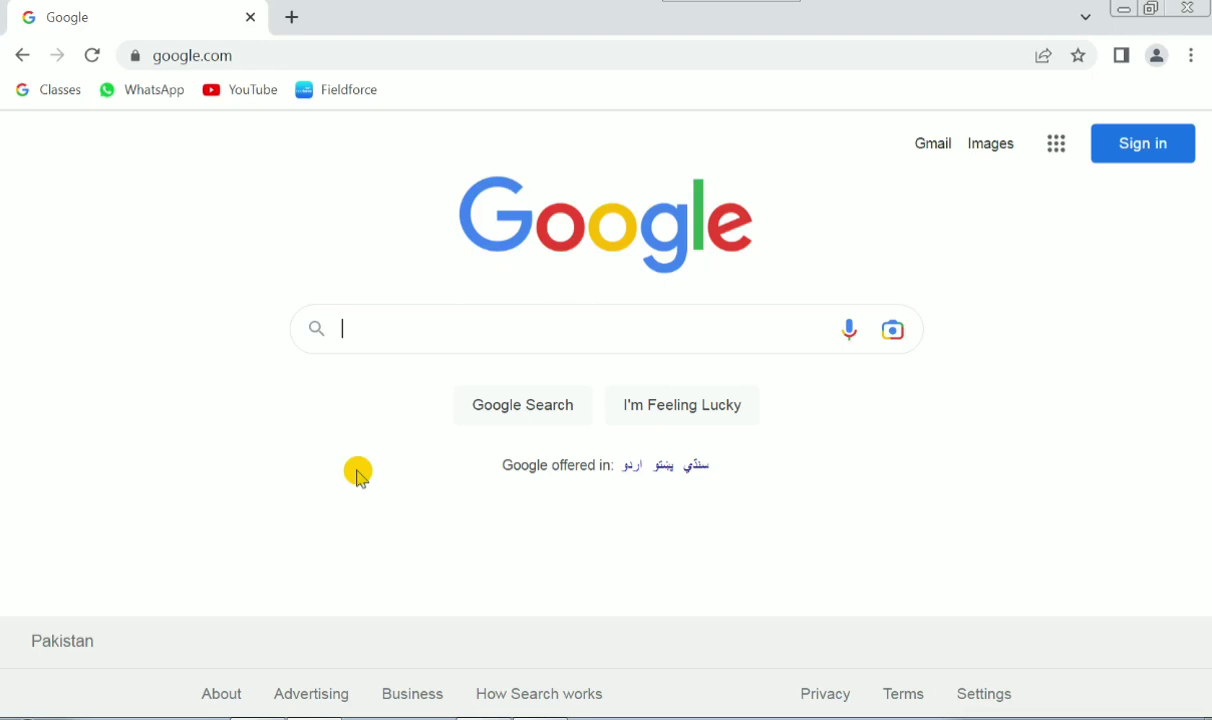
Search Google for 'xodo' and open the Xodo result in a new tab
type("xodo")
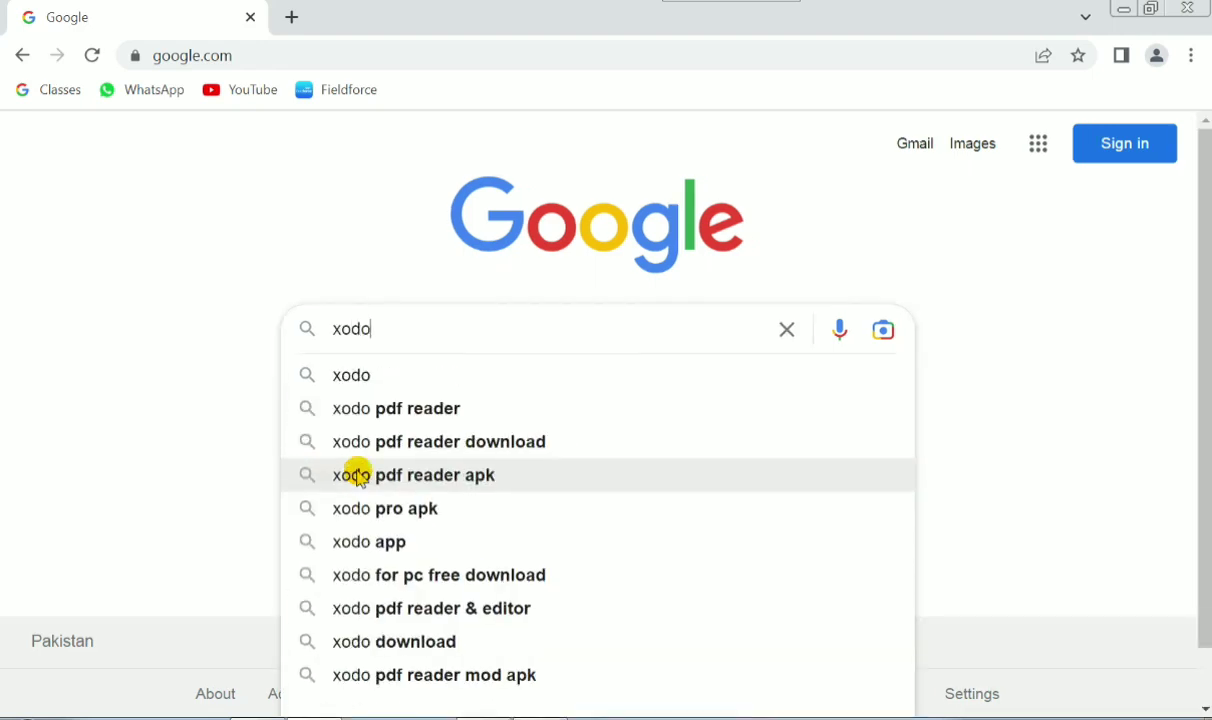
key("Return")
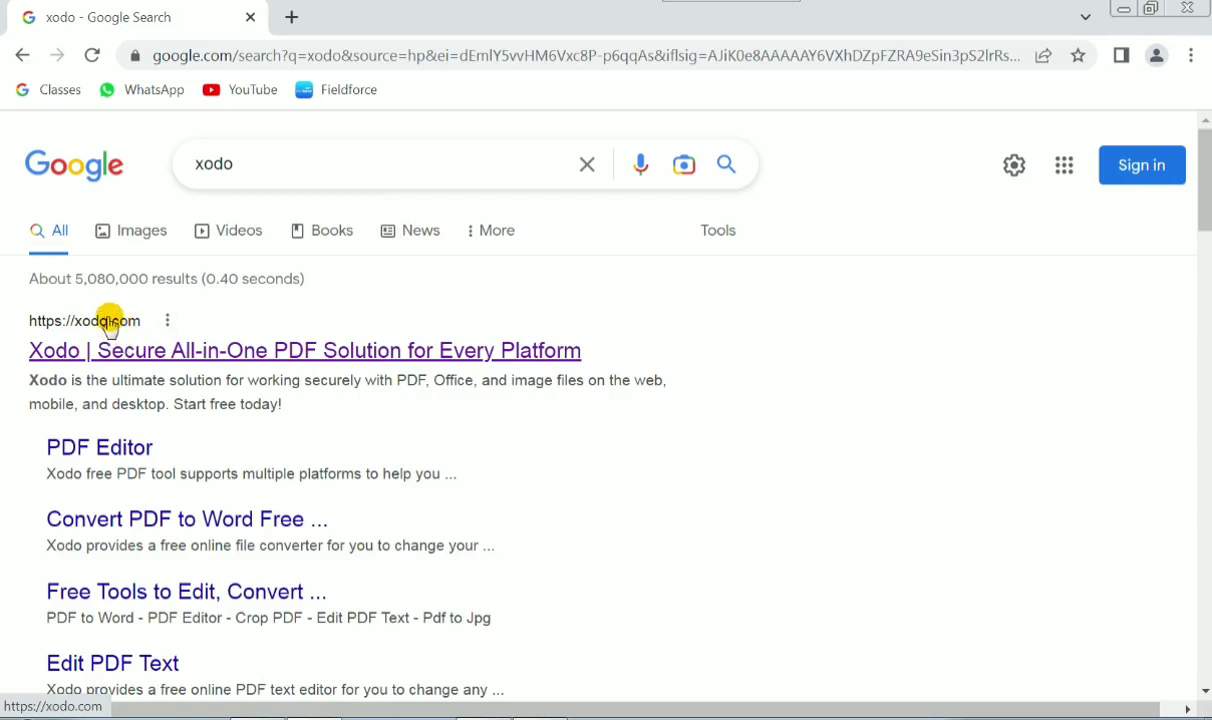
right_click(127, 320)
left_click(141, 335)
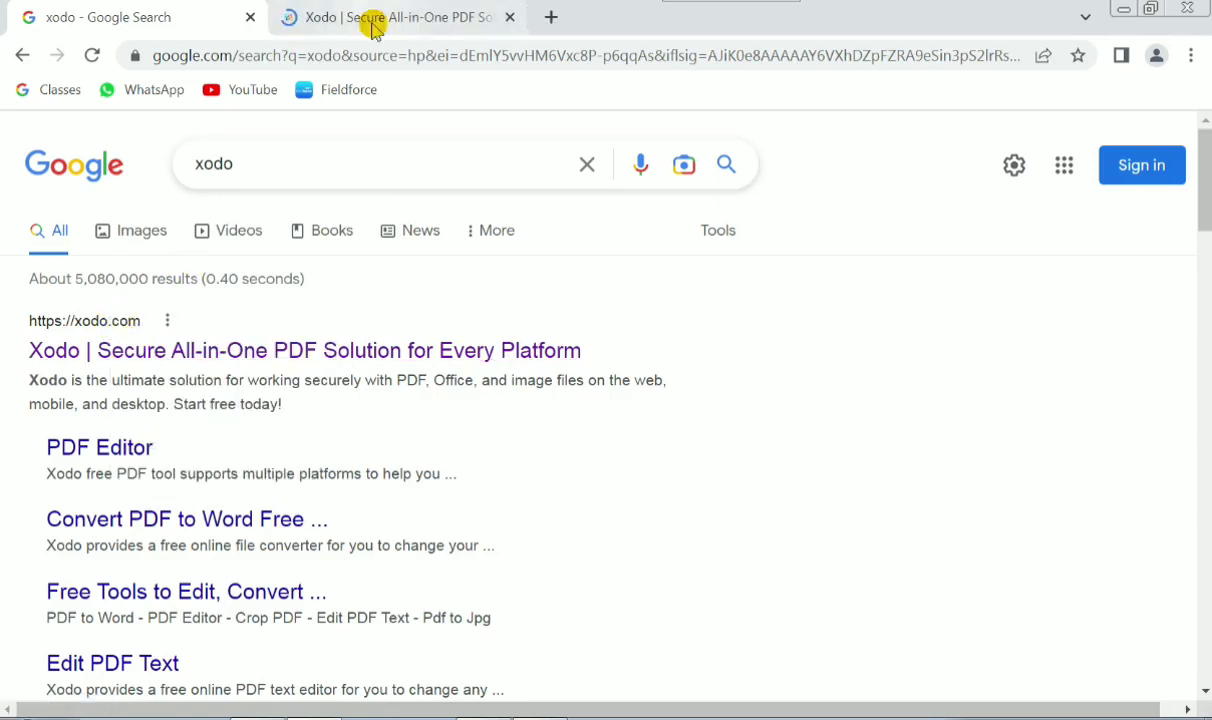
On the Xodo tab, browse the Tools grid and open the PDF to Excel converter
left_click(379, 22)
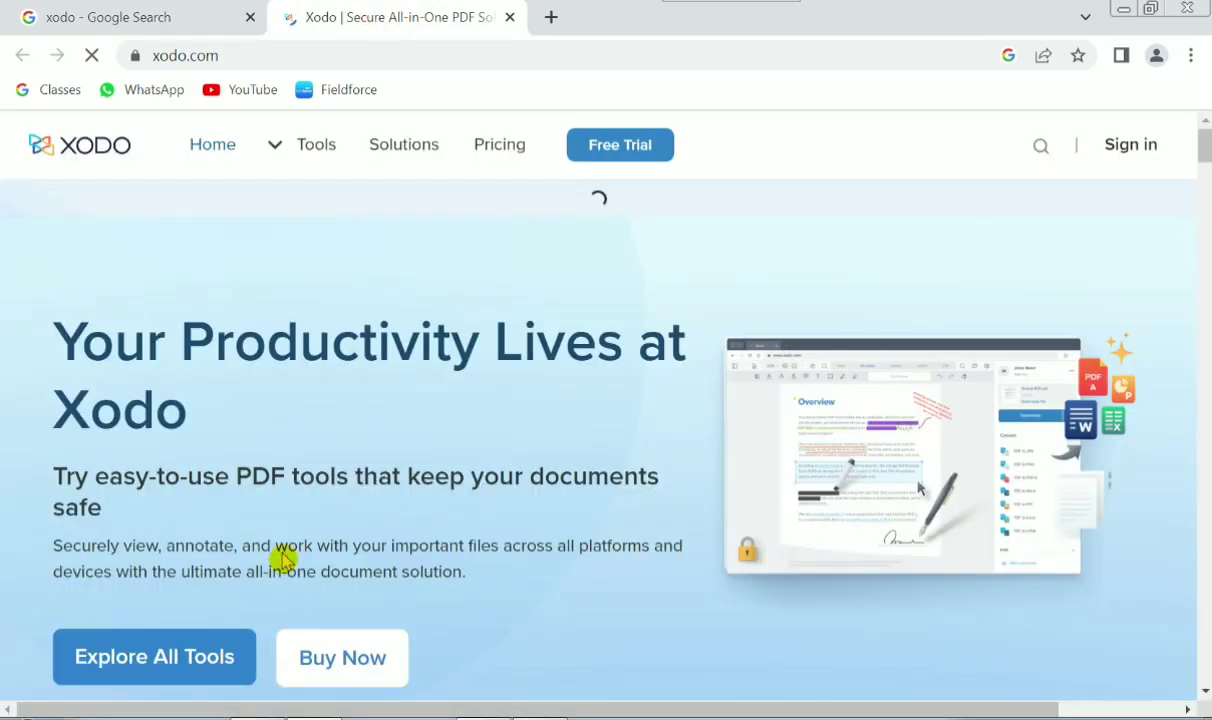
left_click(298, 147)
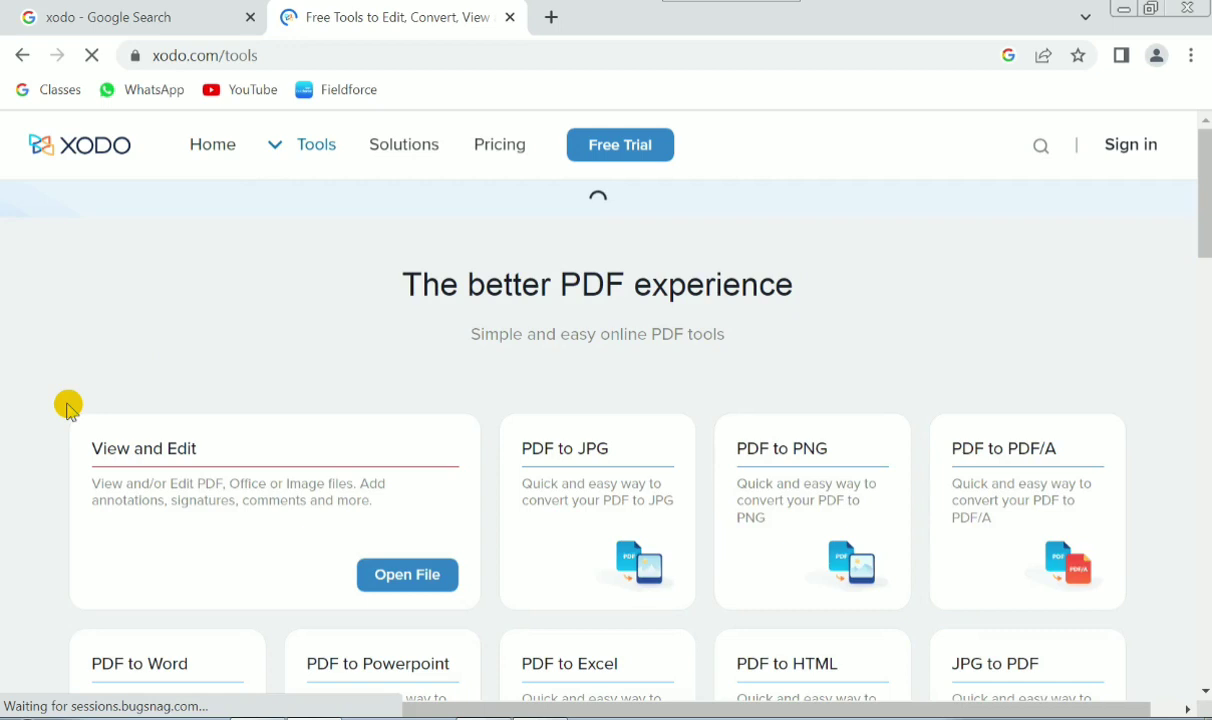
scroll(68, 405, "down", 1)
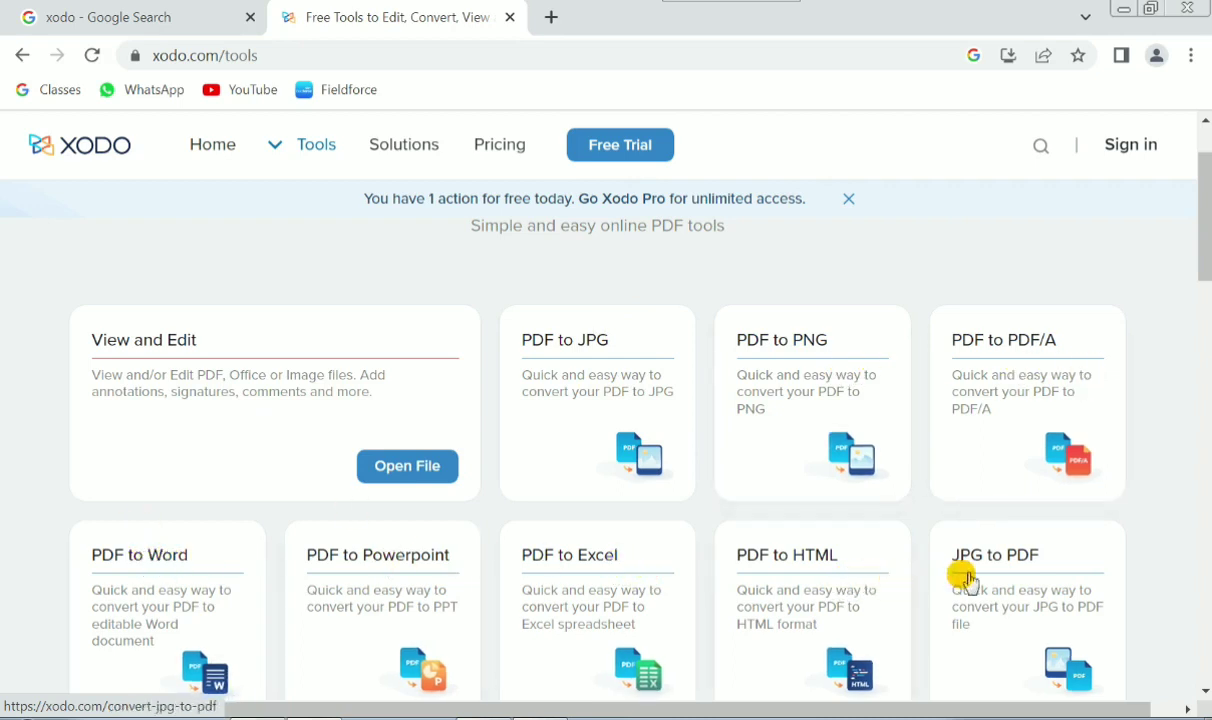
scroll(1069, 570, "down", 2)
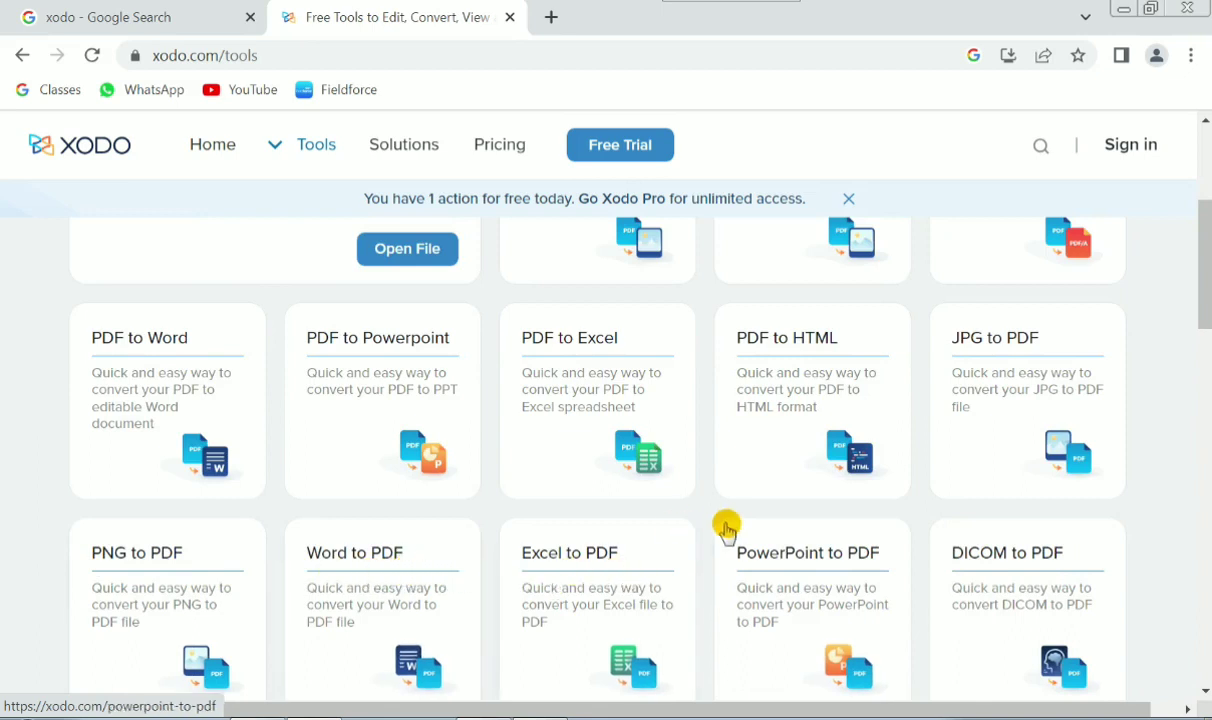
scroll(711, 520, "down", 1)
scroll(711, 521, "down", 1)
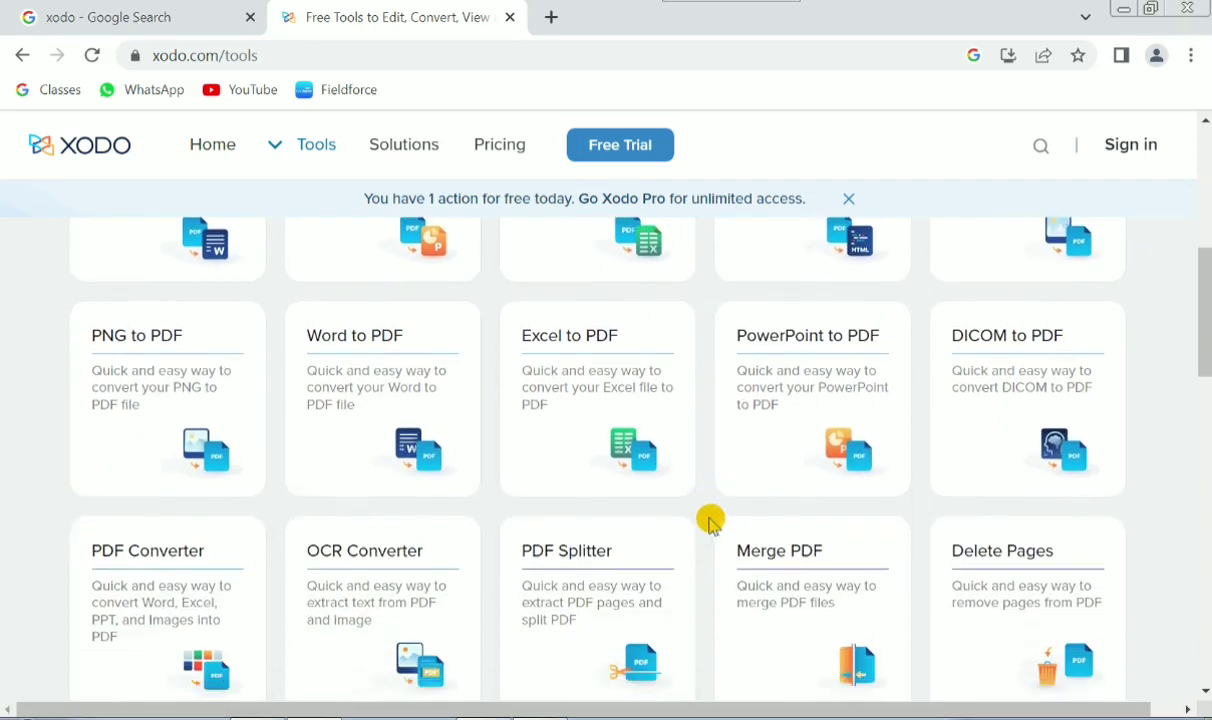
scroll(760, 505, "up", 1)
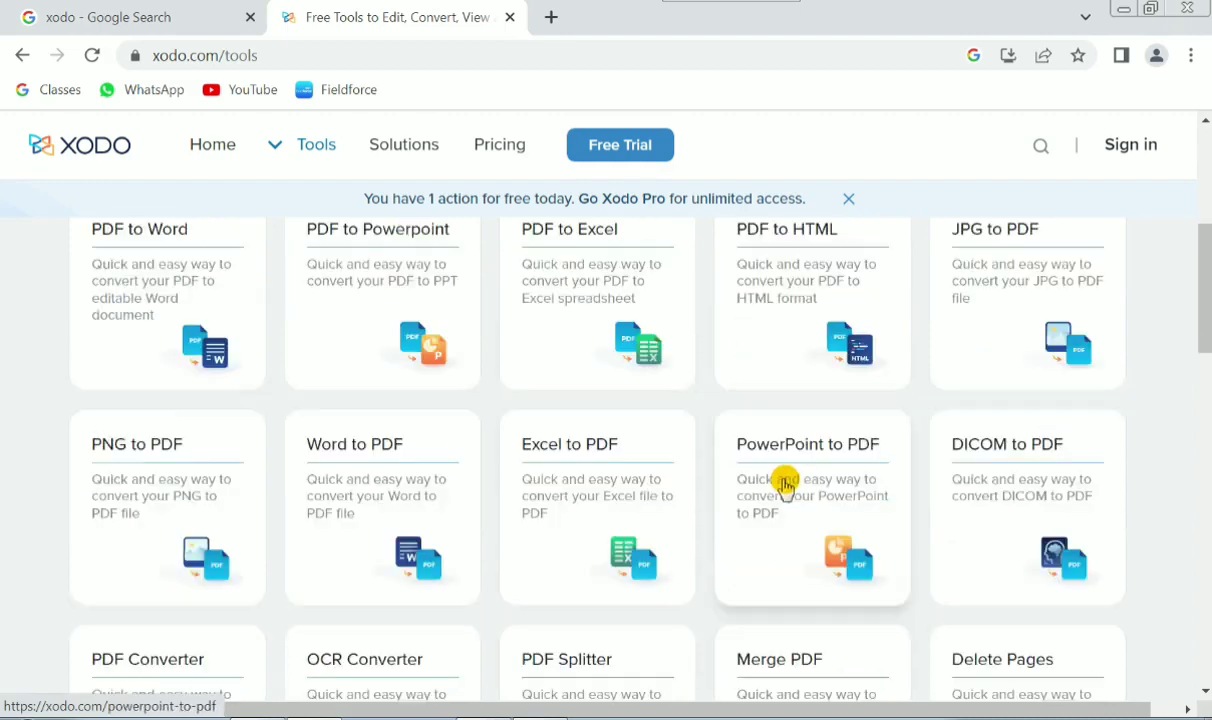
scroll(785, 481, "up", 1)
scroll(785, 481, "up", 1)
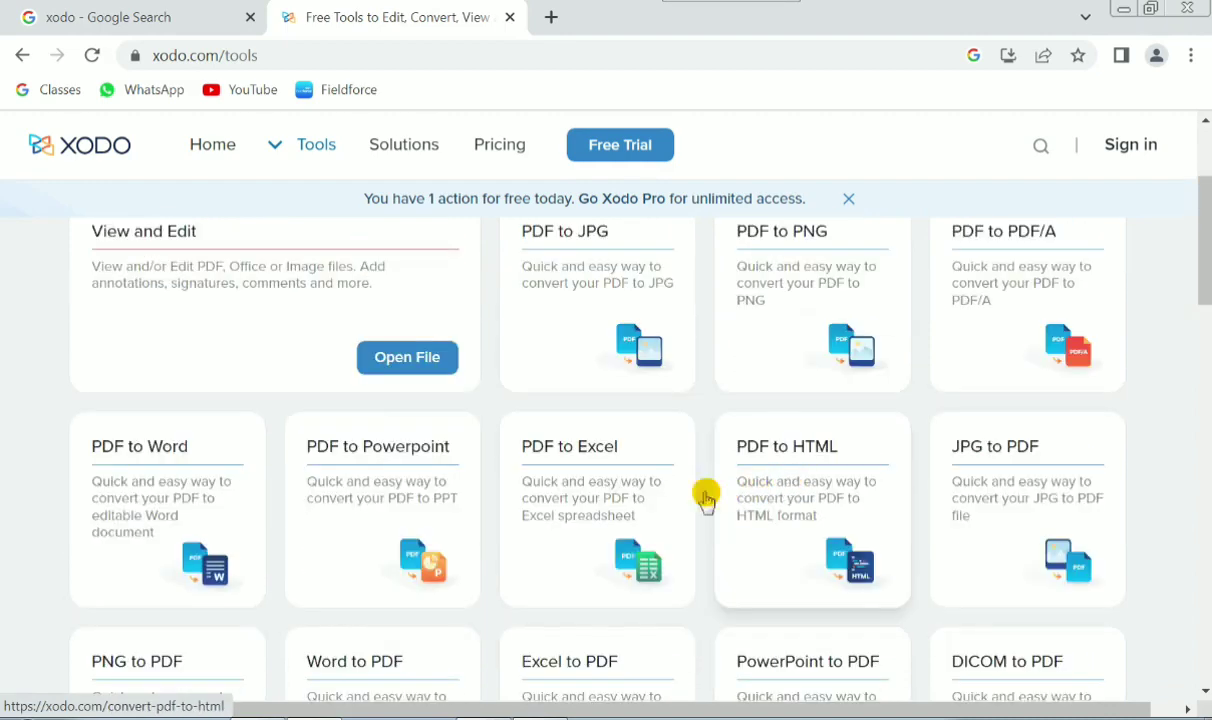
left_click(578, 455)
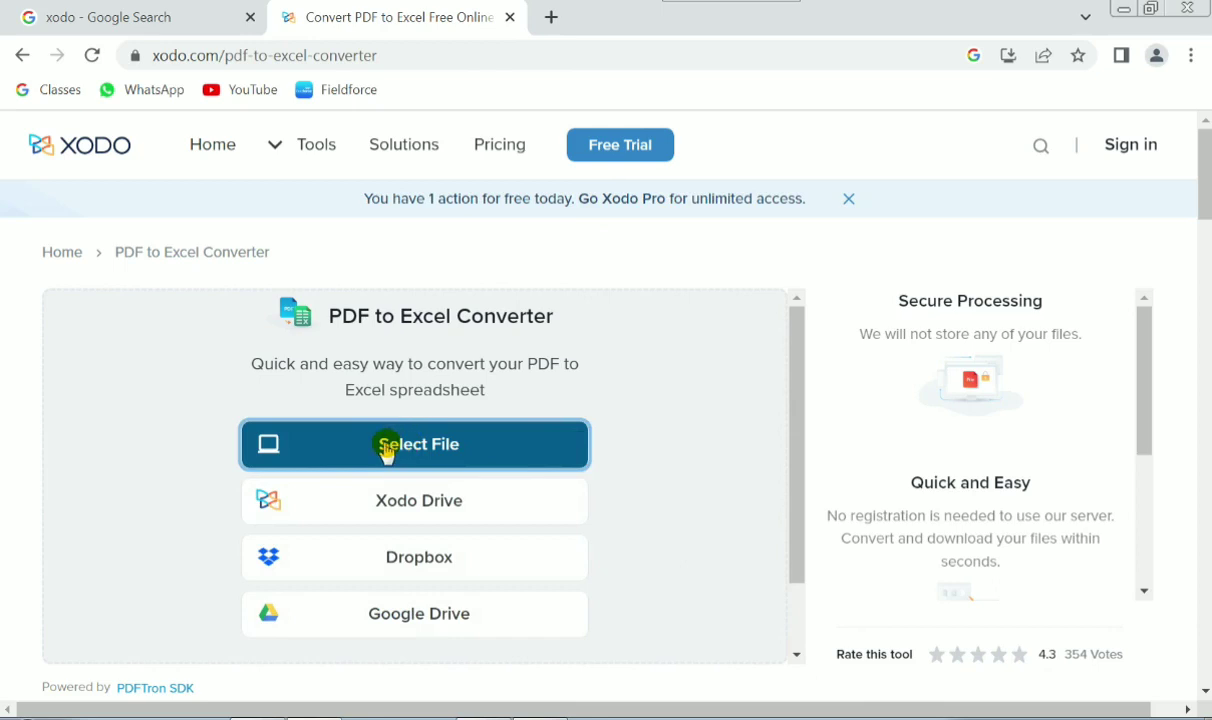
Upload Site OGP.pdf from the computer and start the PDF to Excel conversion
left_click(383, 448)
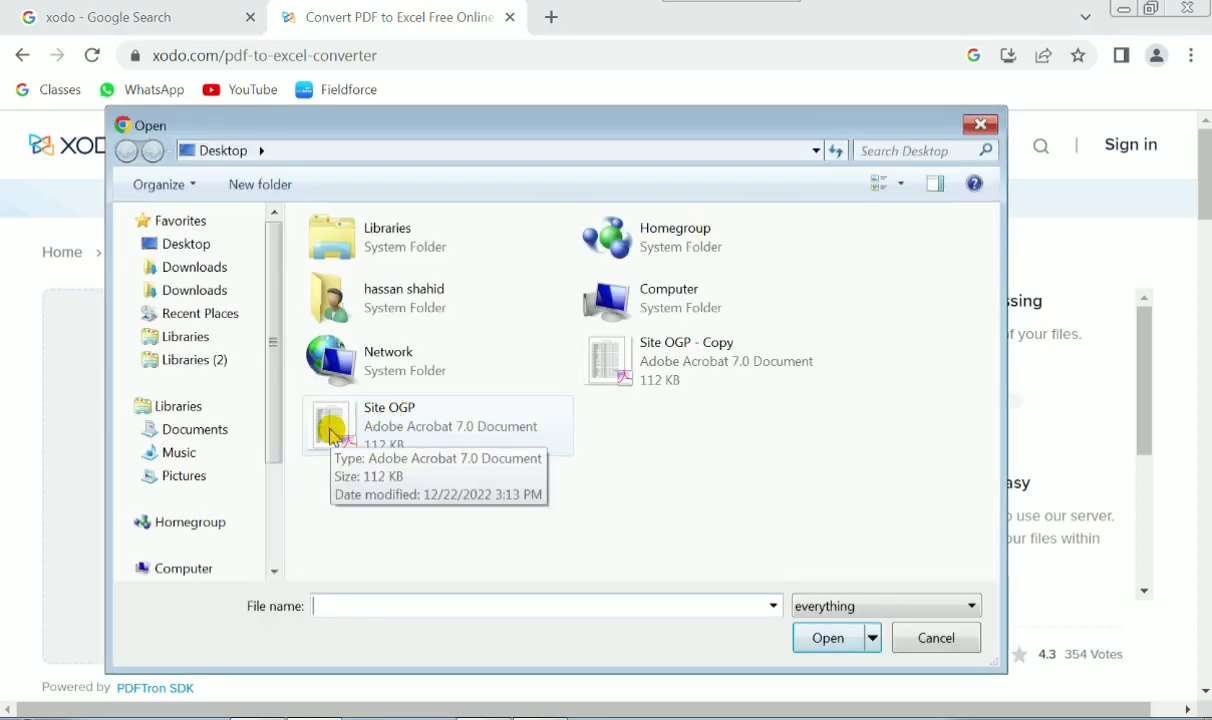
left_click(331, 430)
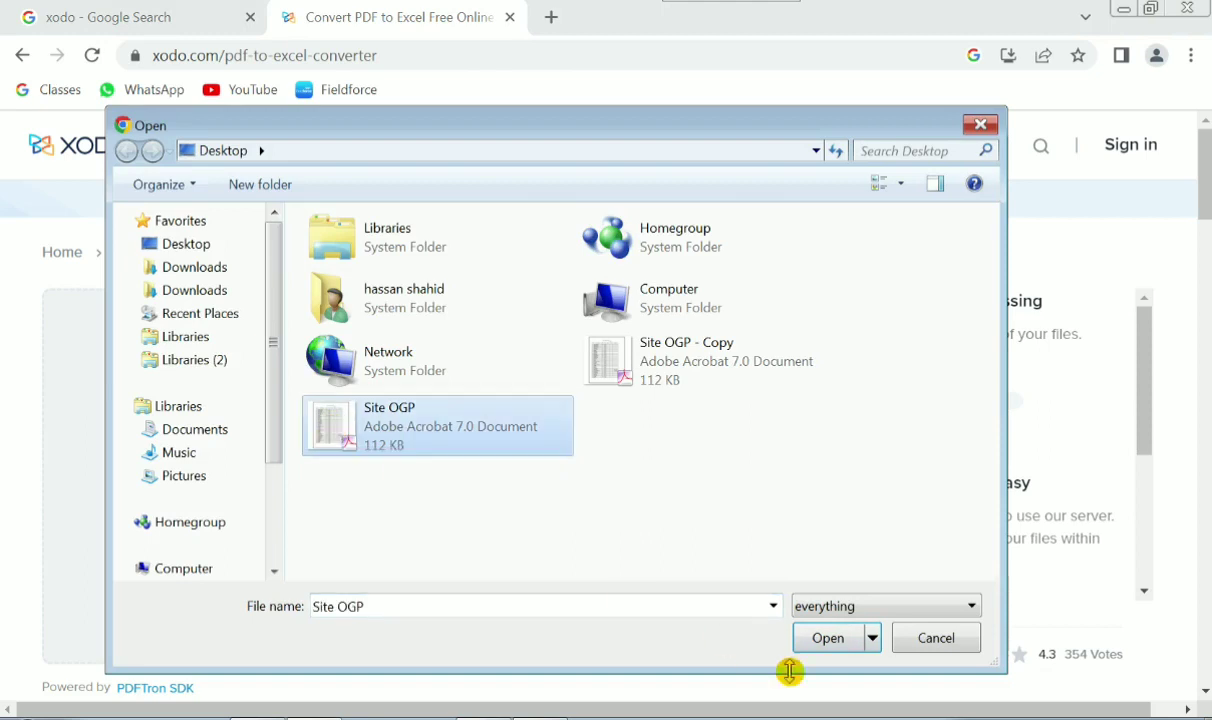
left_click(822, 640)
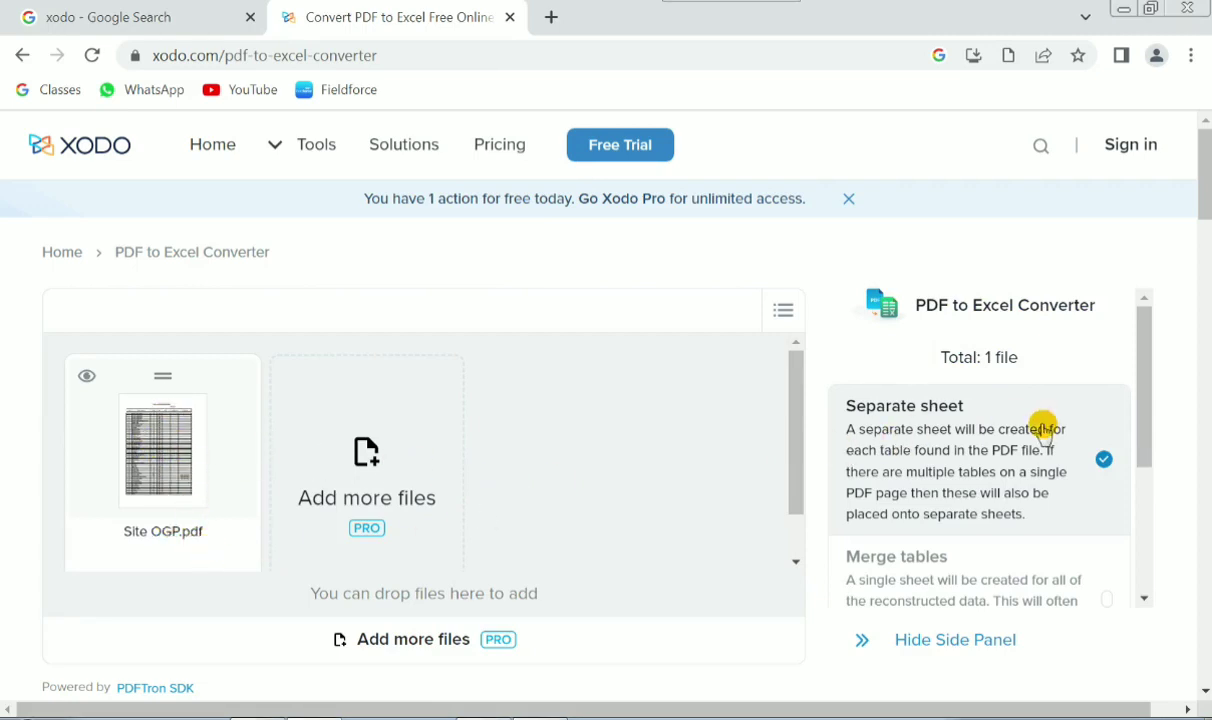
scroll(1049, 420, "down", 3)
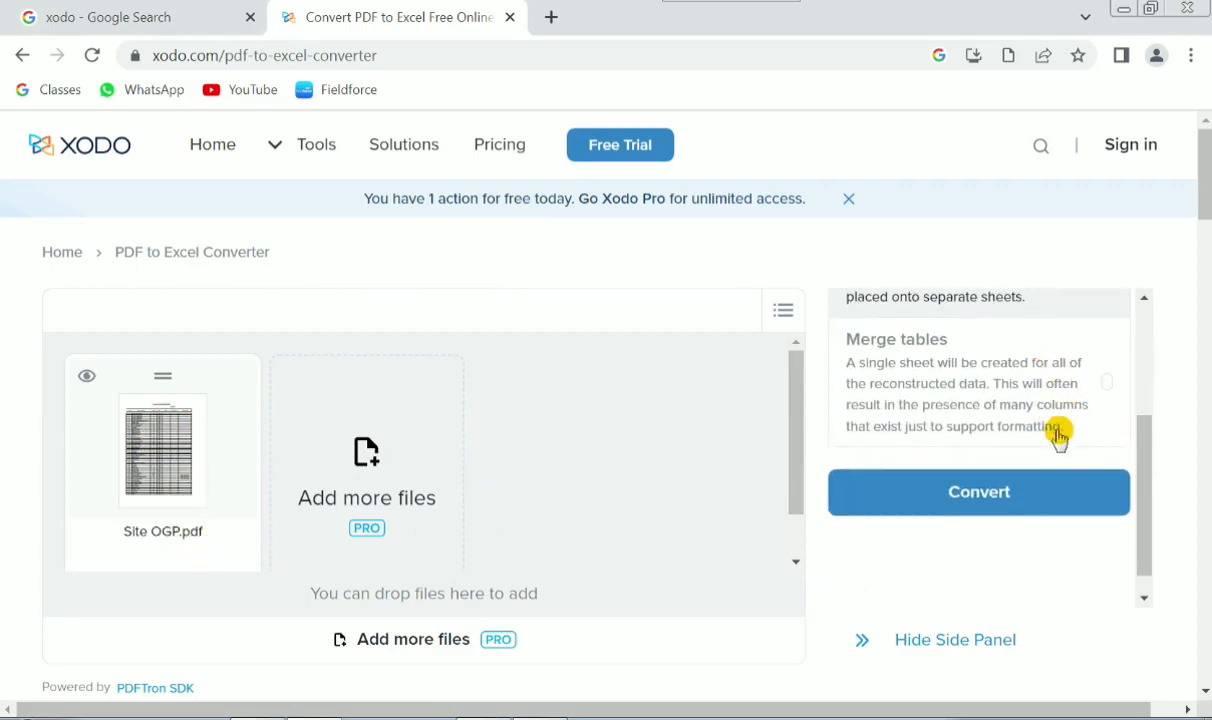
left_click(966, 496)
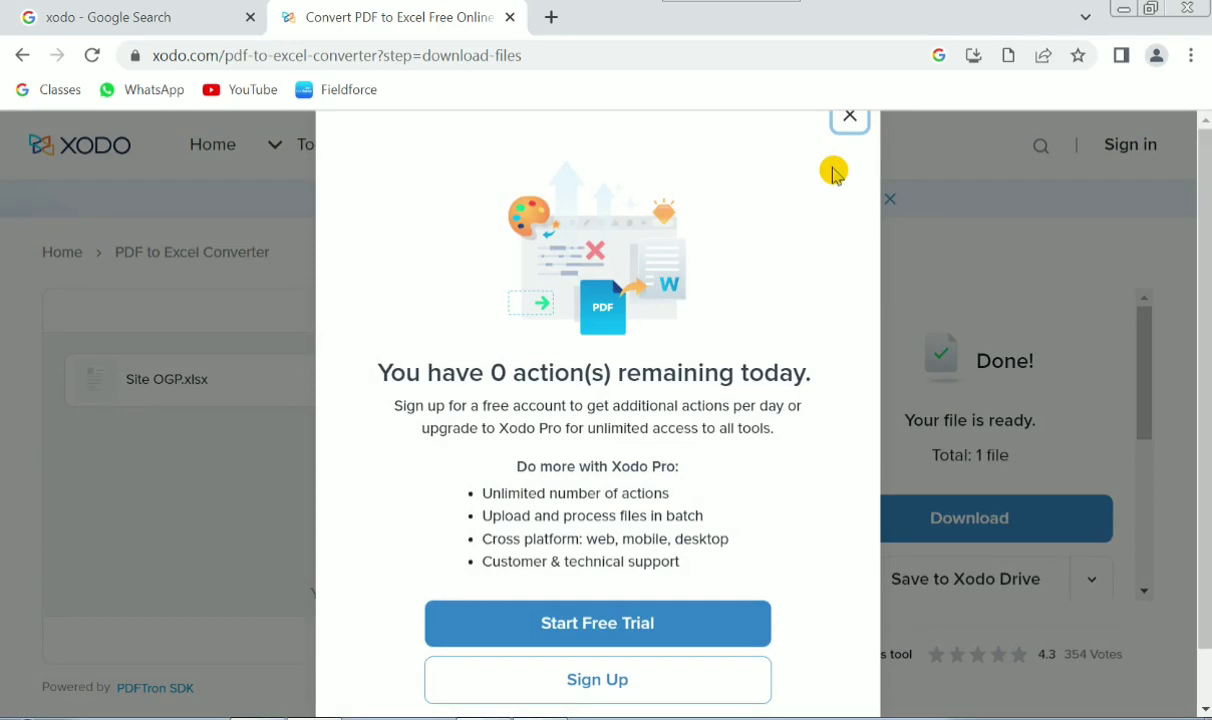
Dismiss the remaining-actions notice and save Site OGP.xlsx to the Desktop
left_click(850, 118)
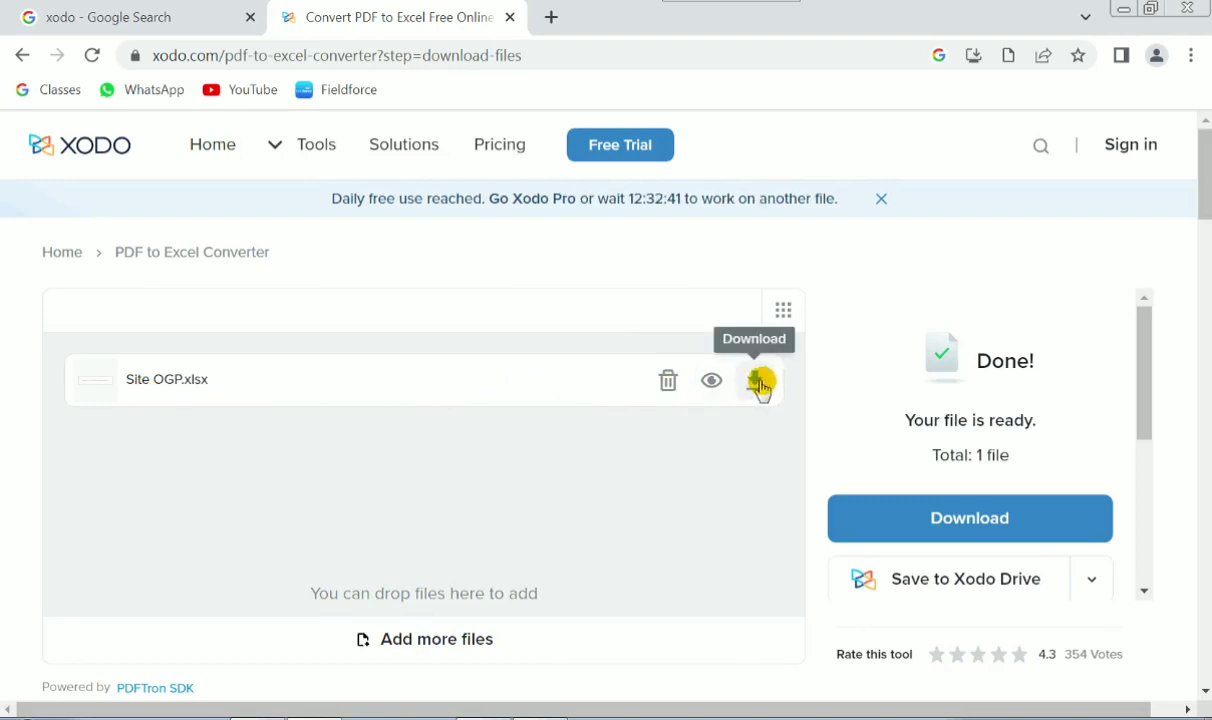
left_click(975, 530)
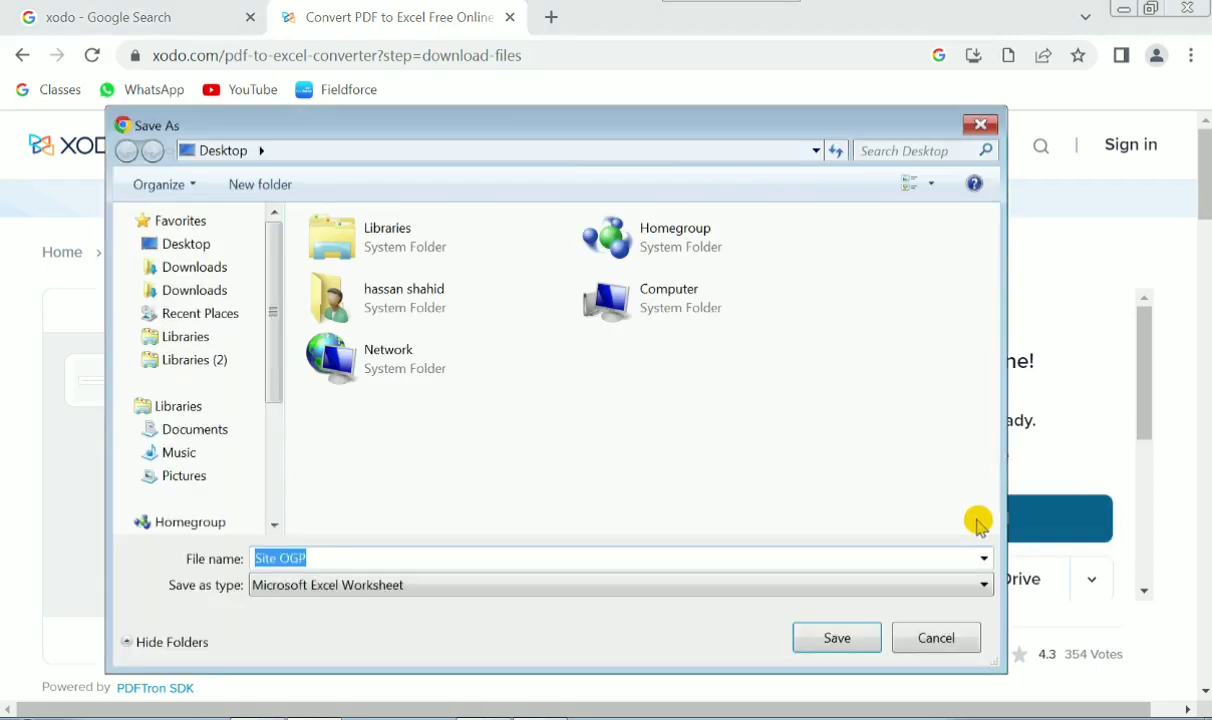
left_click(205, 246)
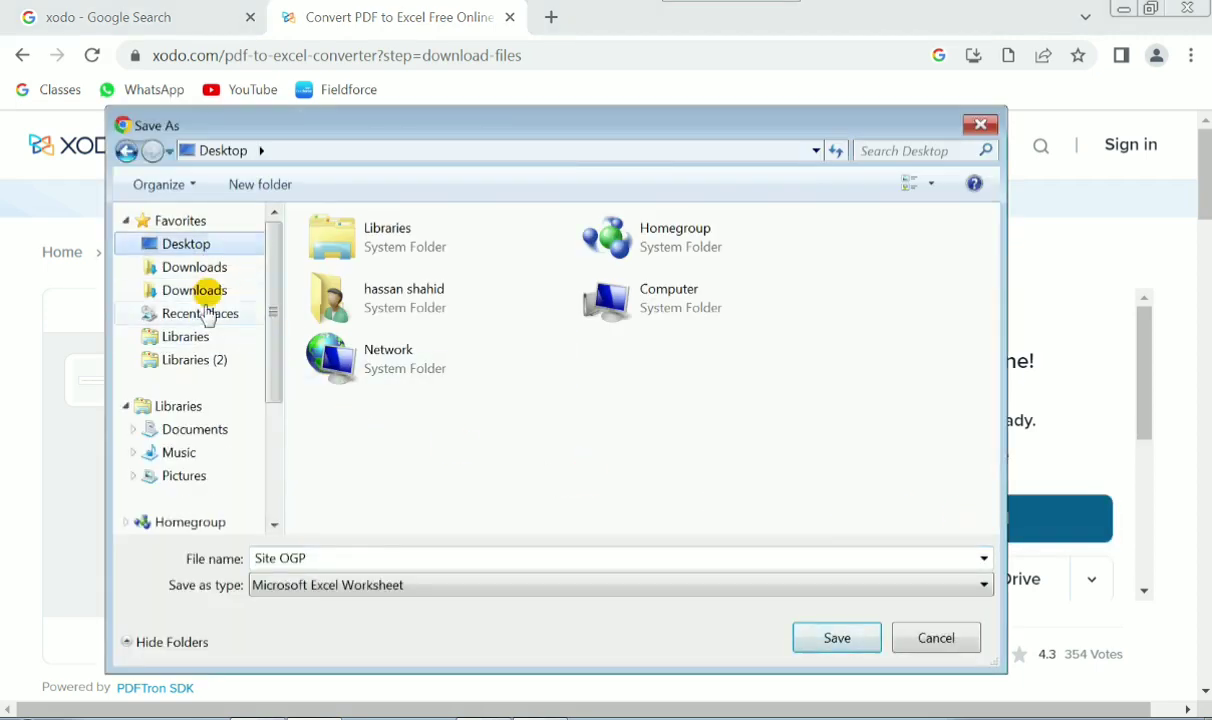
double_click(324, 553)
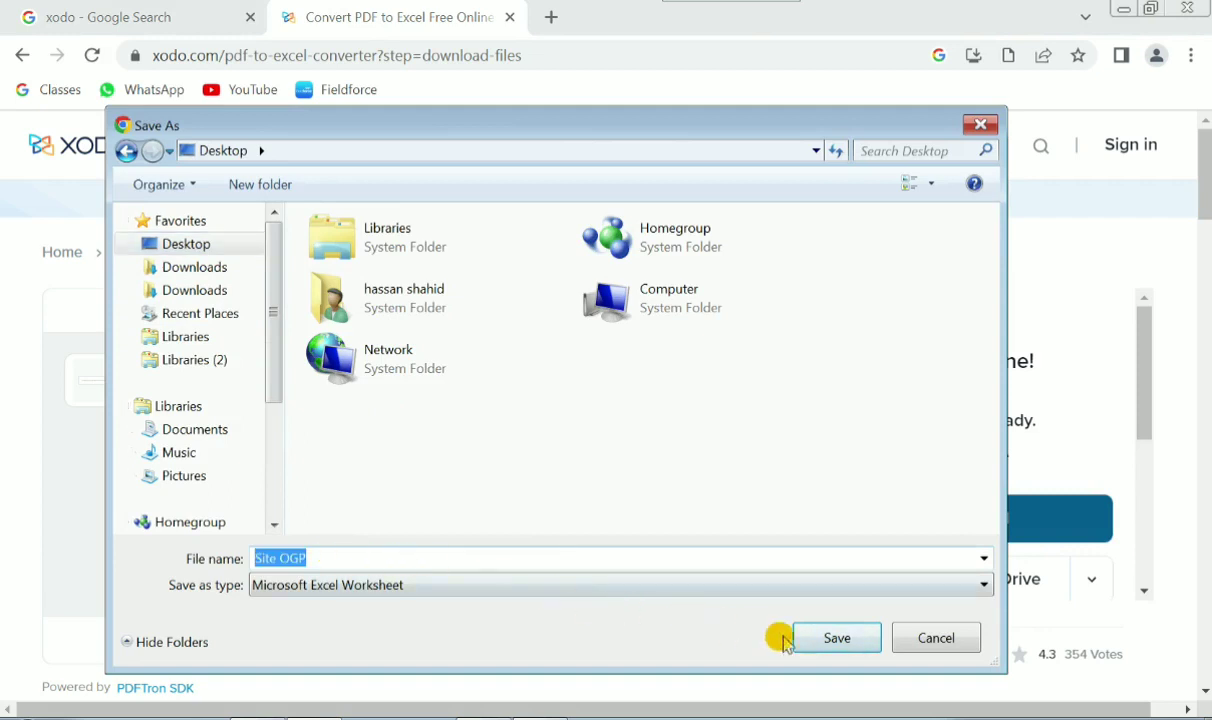
left_click(837, 640)
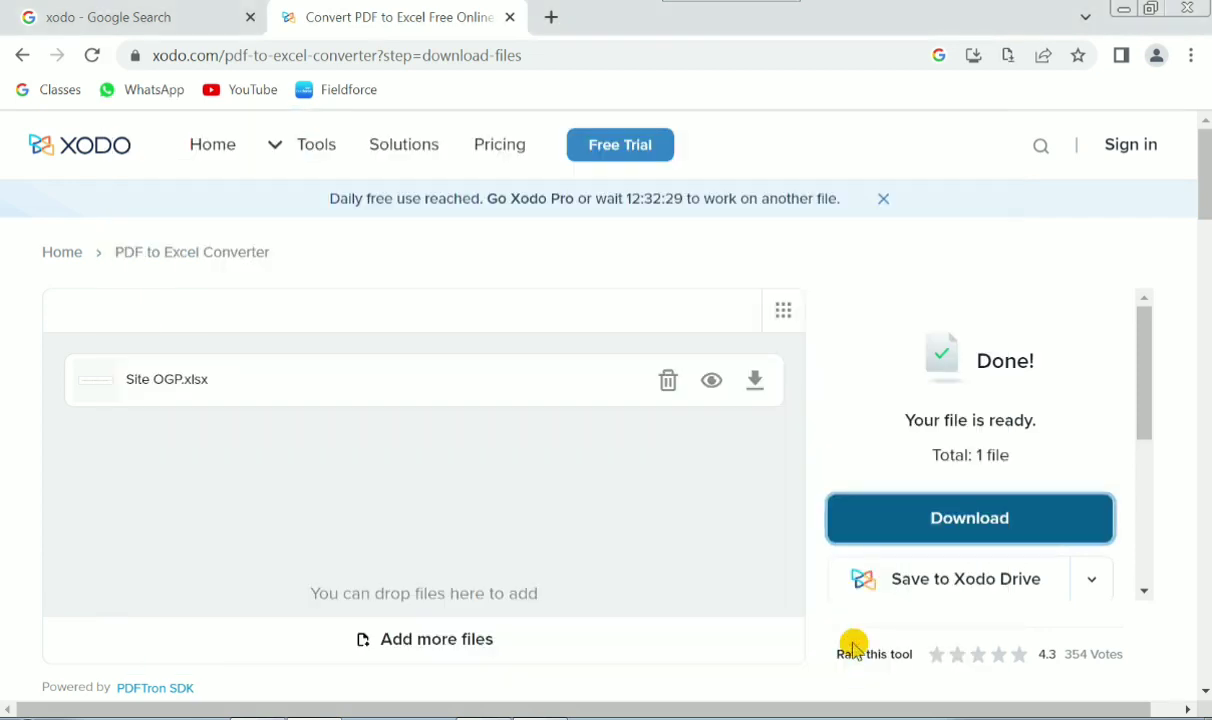
Review the Site OGP.pdf material table in Acrobat, then minimize Chrome and Acrobat
left_click(1122, 12)
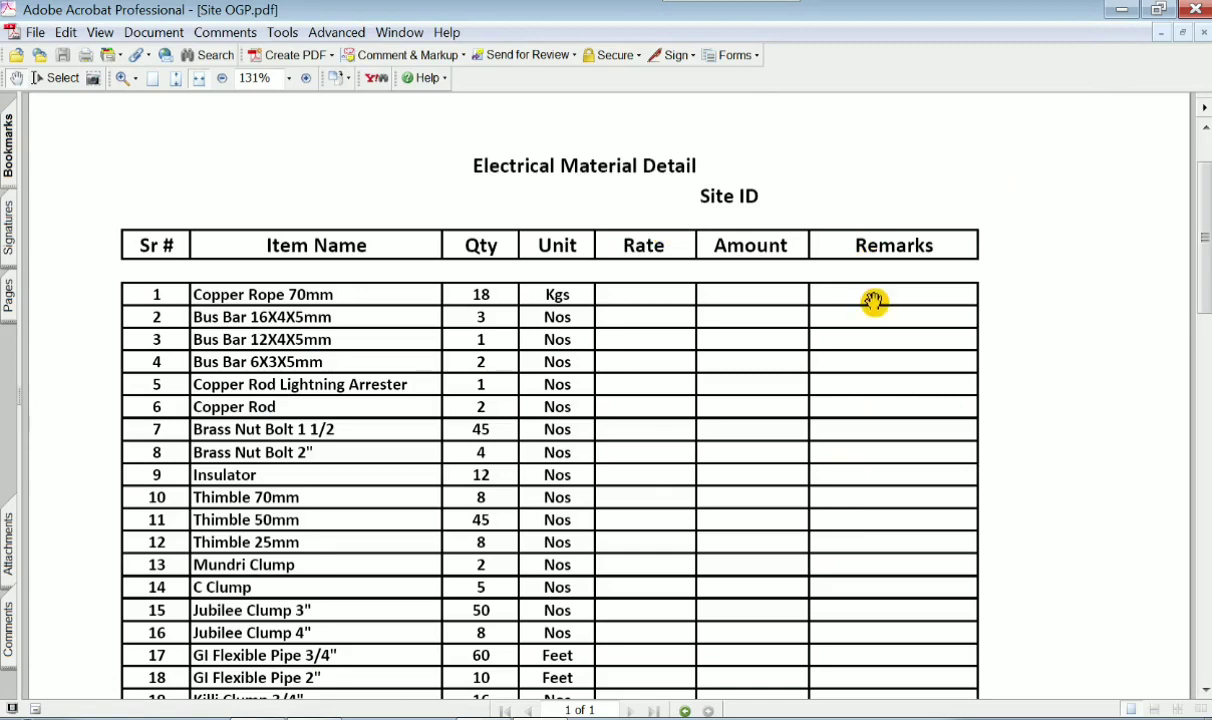
scroll(873, 302, "down", 3)
scroll(880, 335, "up", 2)
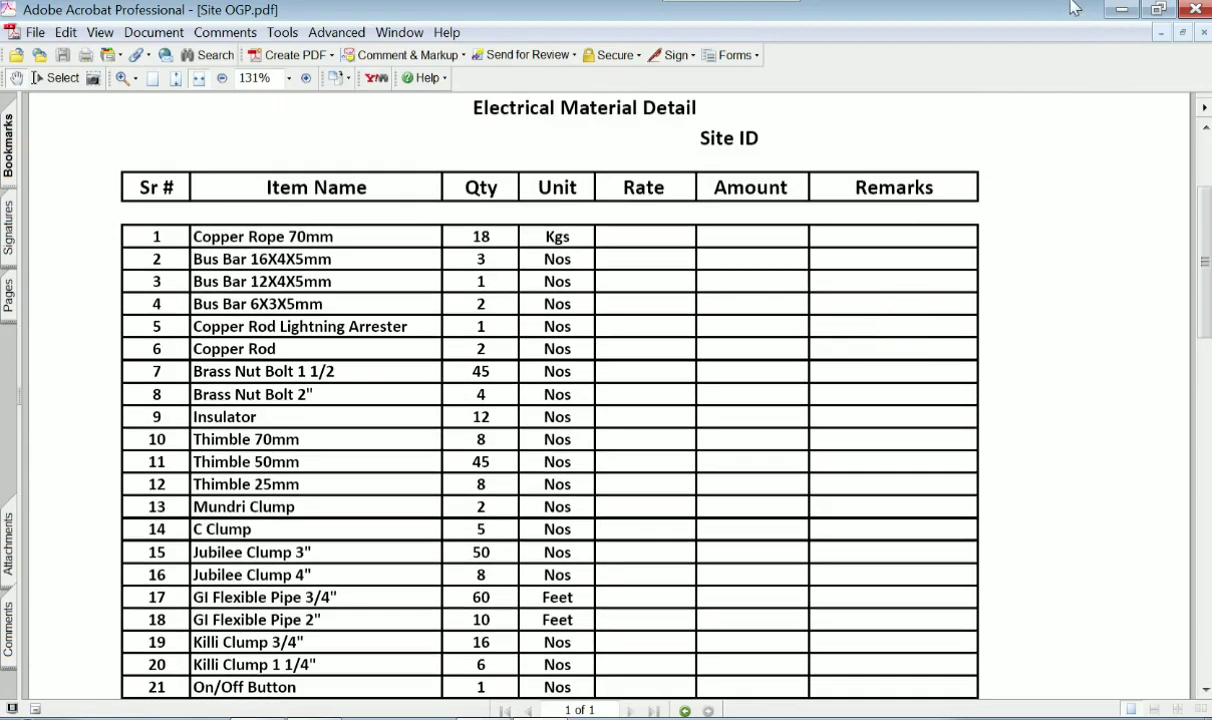
left_click(1121, 10)
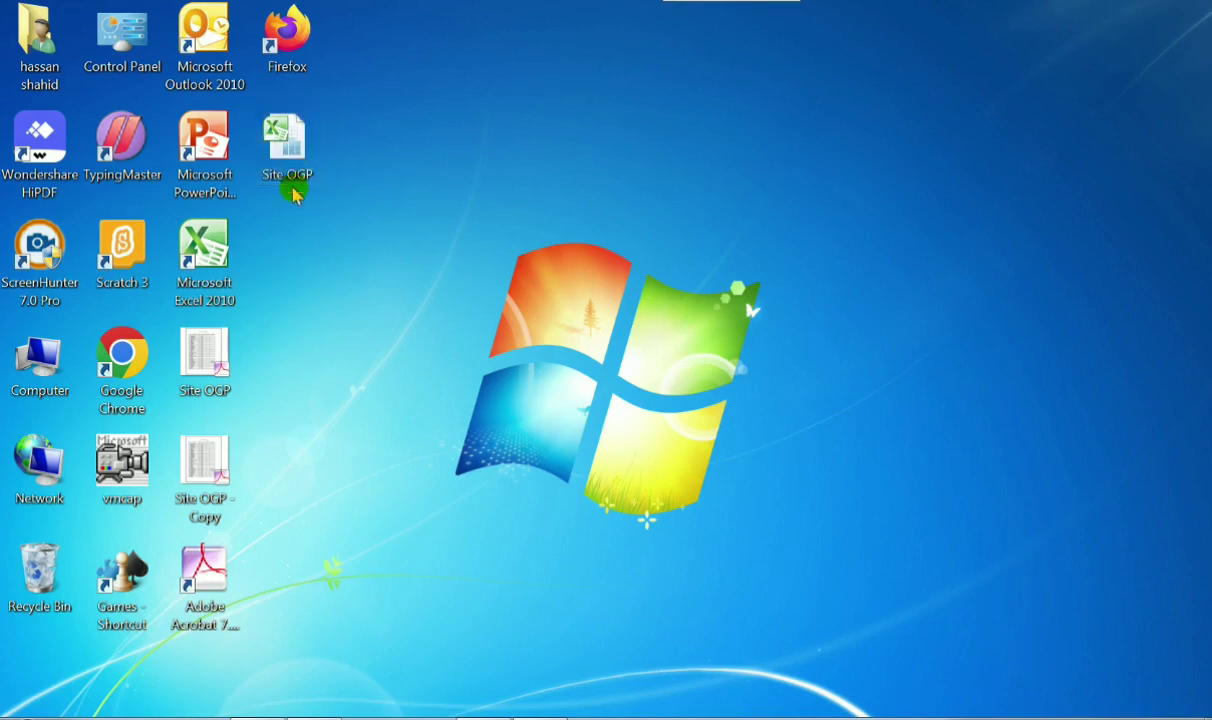
Open the Site OGP workbook in Excel, enable editing and dismiss the activation notice
left_click(288, 148)
double_click(288, 148)
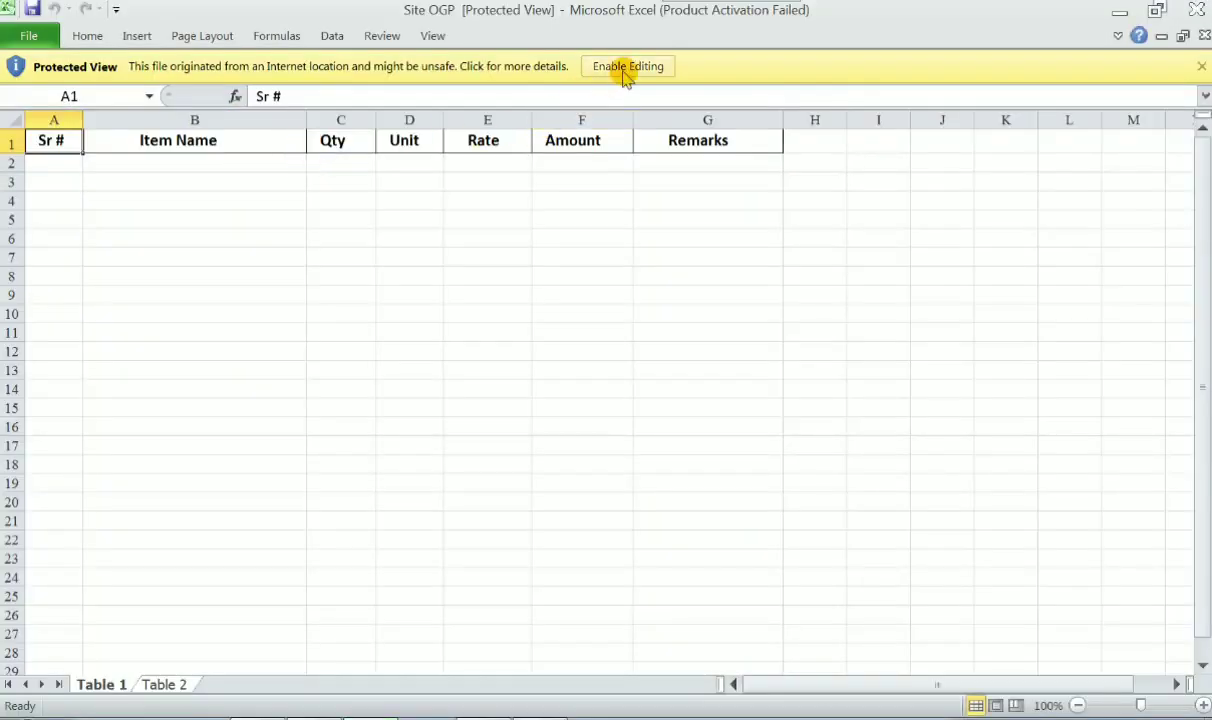
left_click(629, 68)
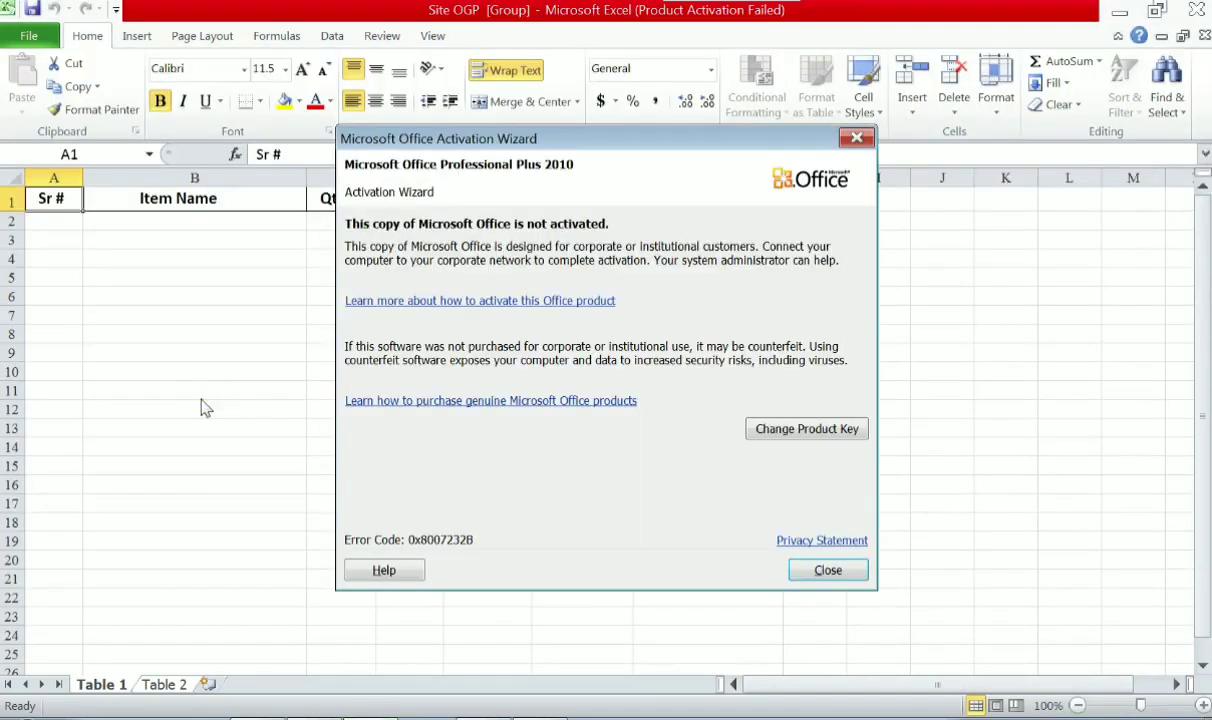
left_click(826, 571)
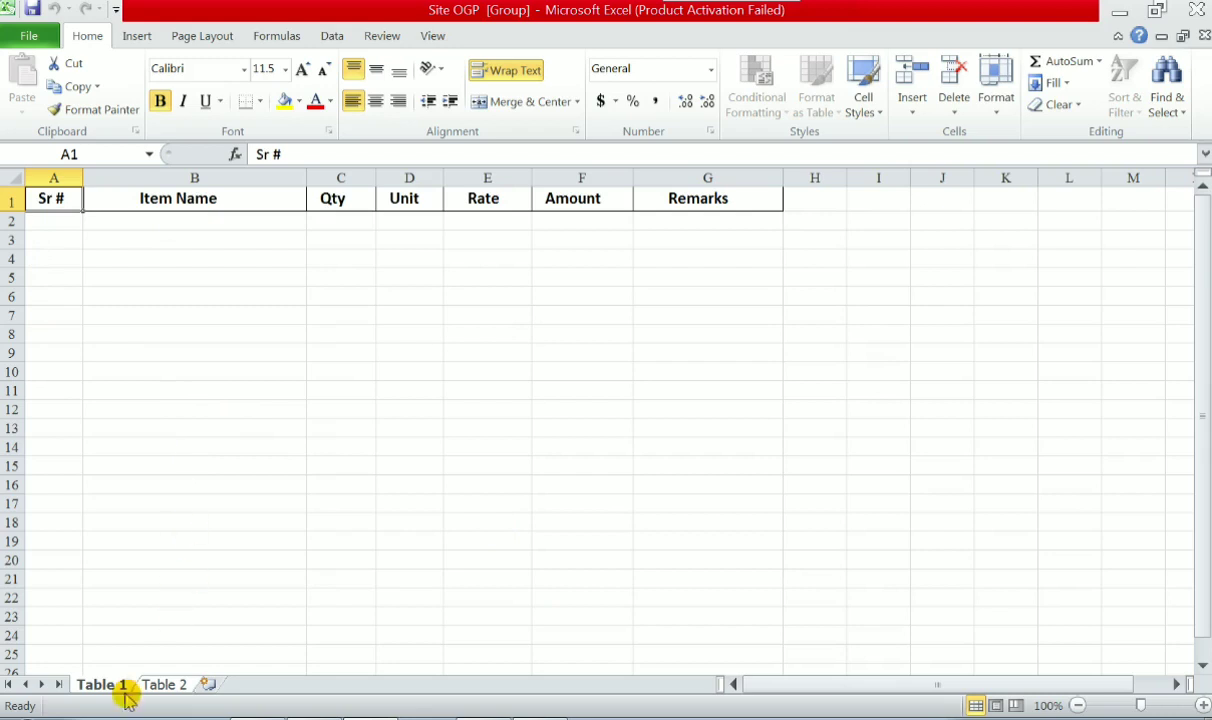
Check the Table 2 items (B8, B12) and Table 1 headers, then return to Acrobat
left_click(170, 666)
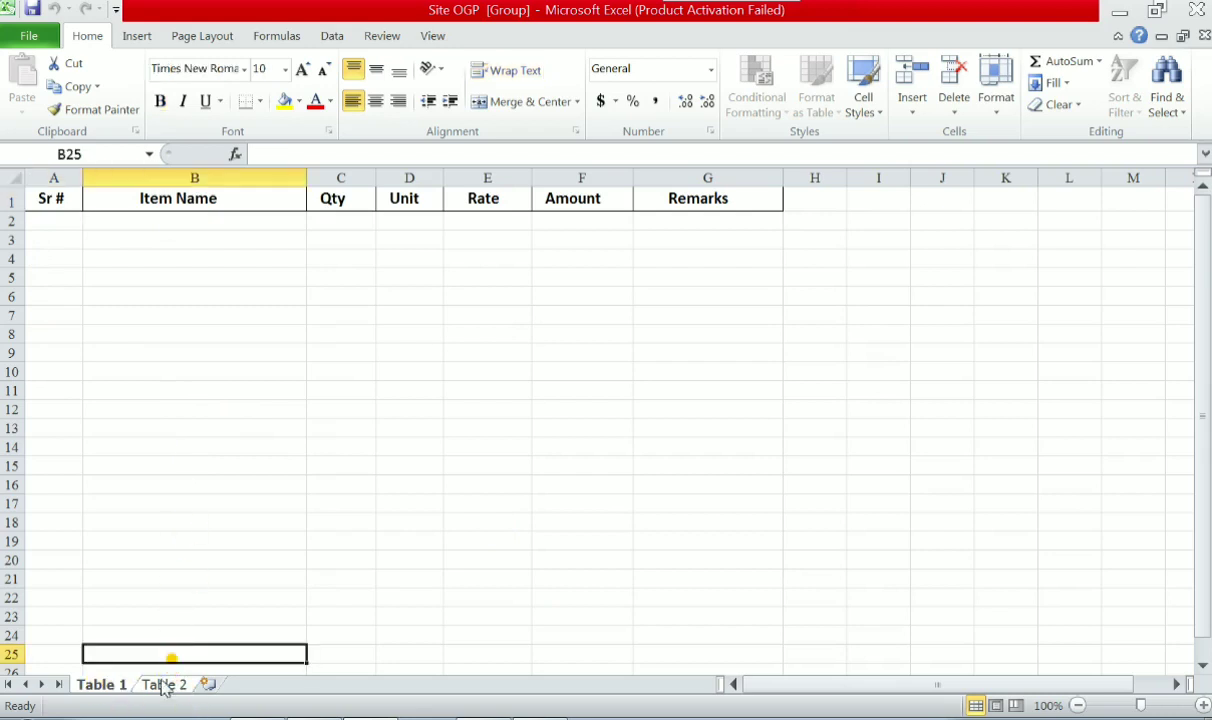
left_click(164, 684)
left_click(208, 335)
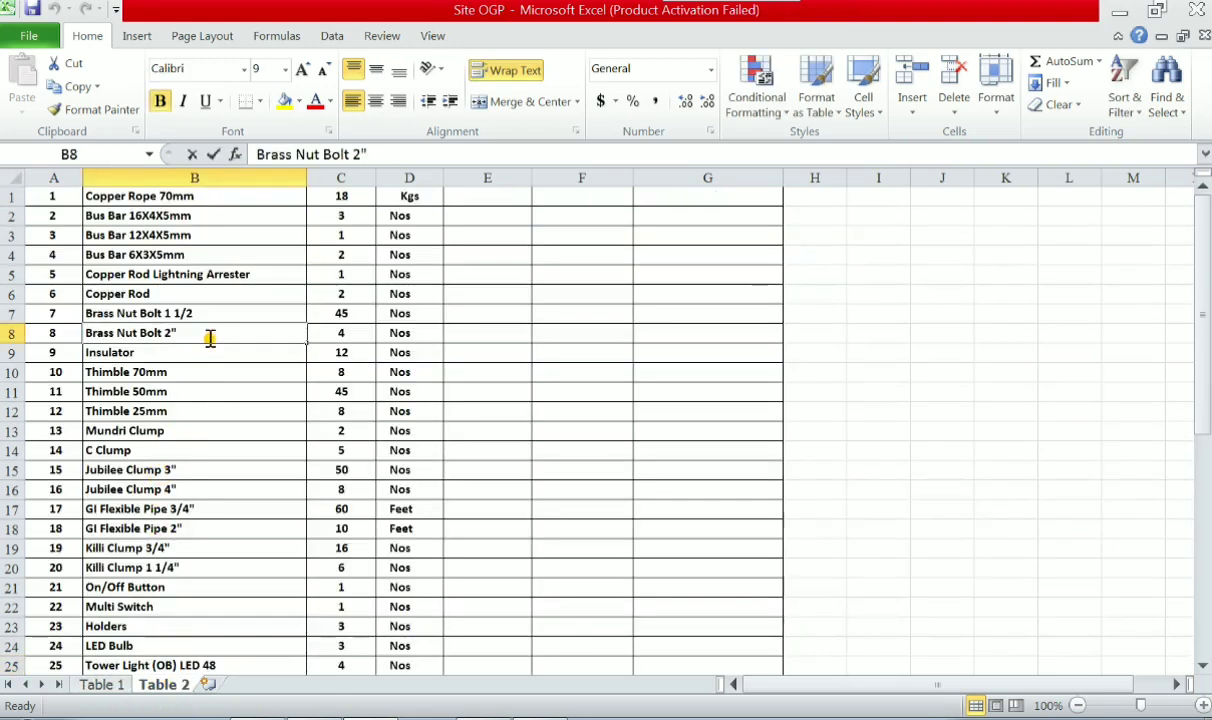
double_click(208, 335)
left_click_drag(208, 335, 89, 331)
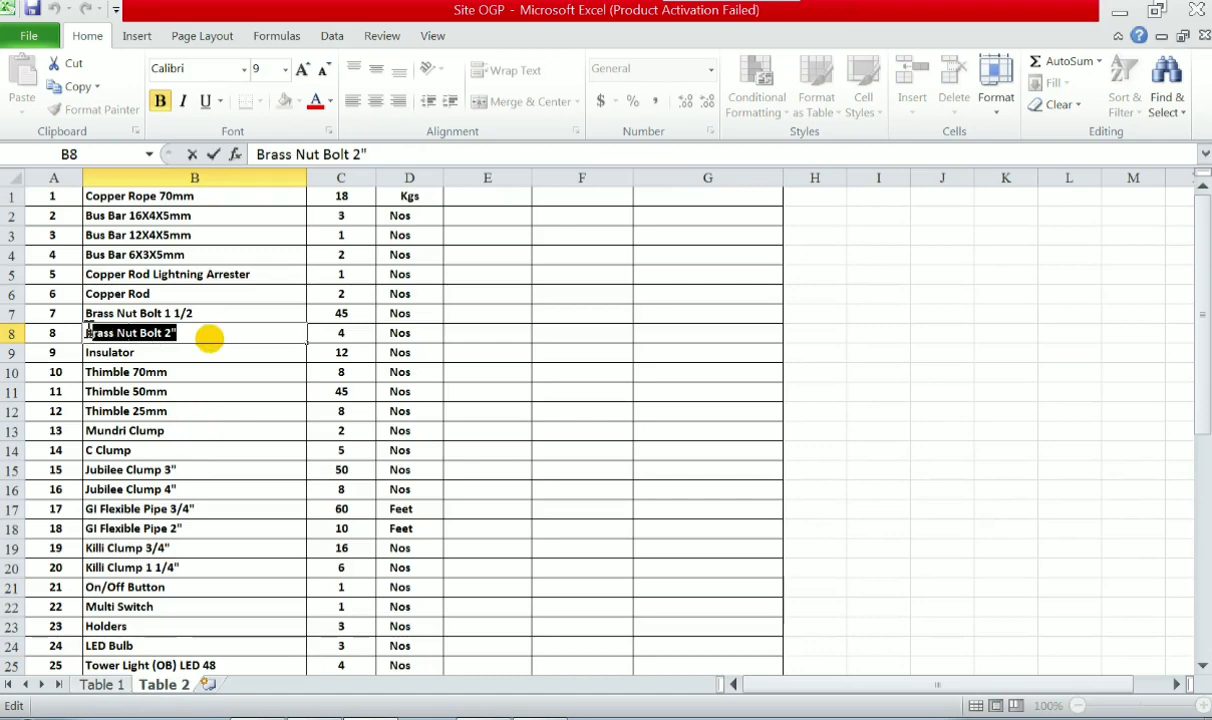
left_click(191, 352)
left_click(228, 408)
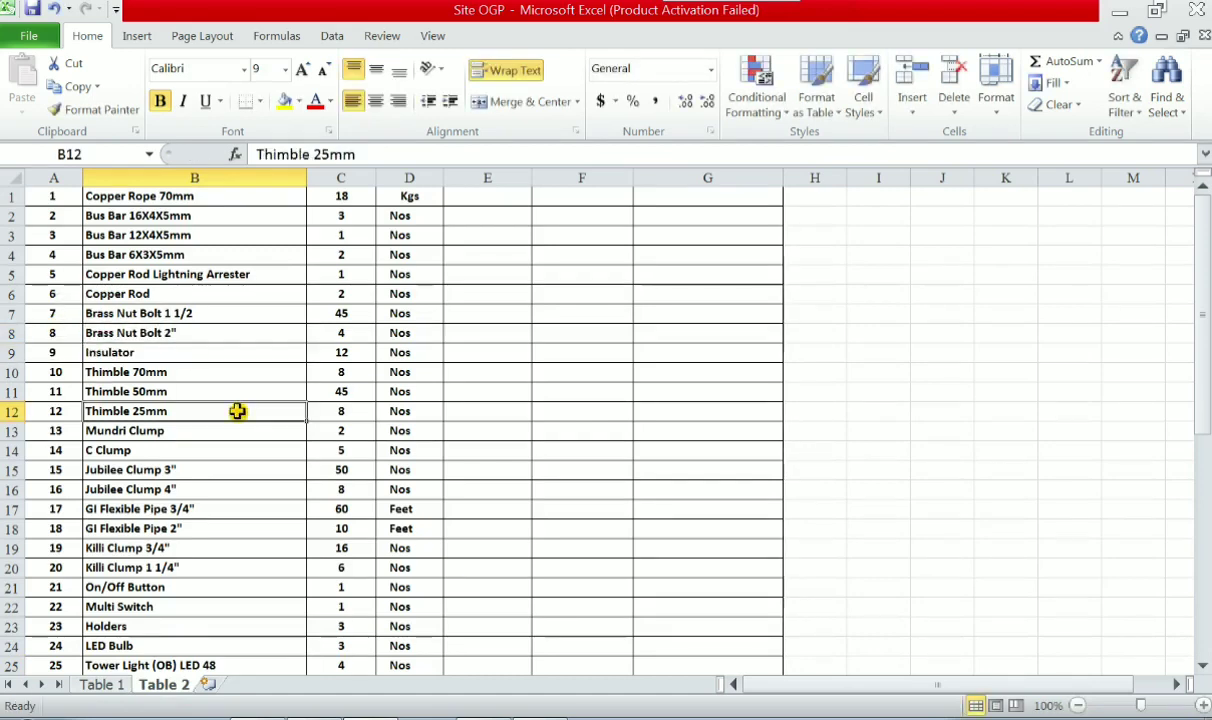
left_click(97, 686)
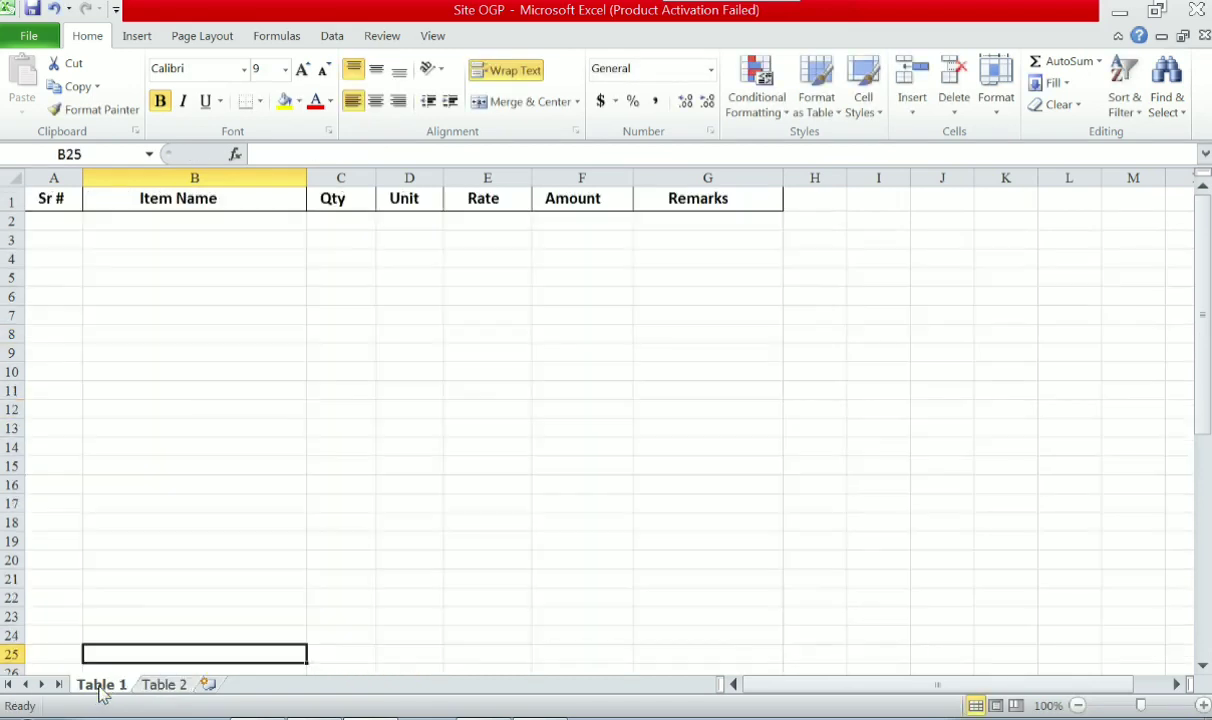
key("alt+Tab")
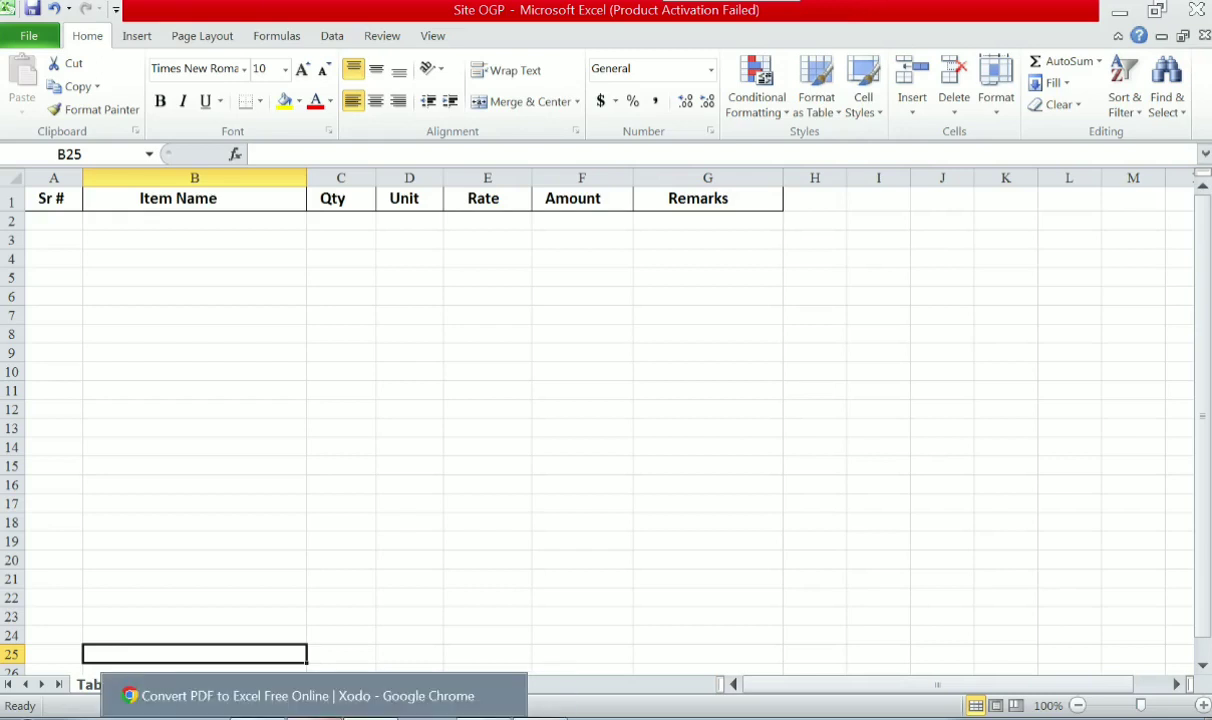
Close the Xodo tab in Chrome and replace the search with 'pdf2doc'
left_click(300, 695)
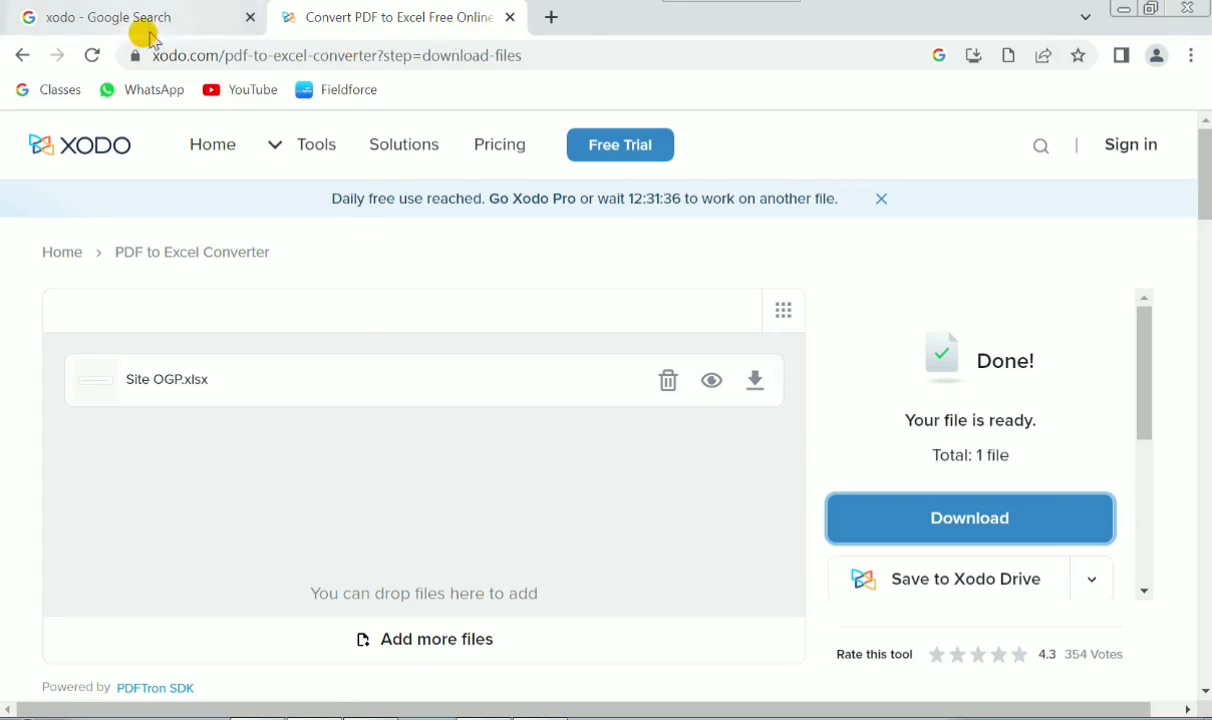
left_click(511, 19)
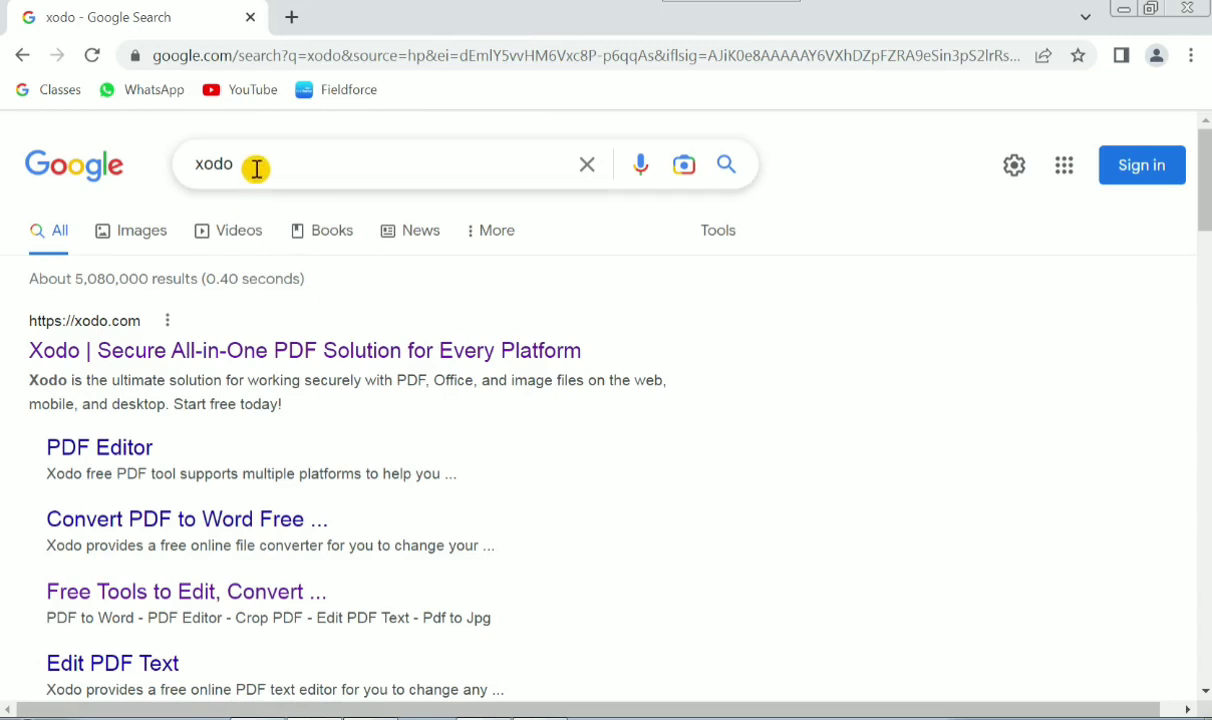
double_click(249, 167)
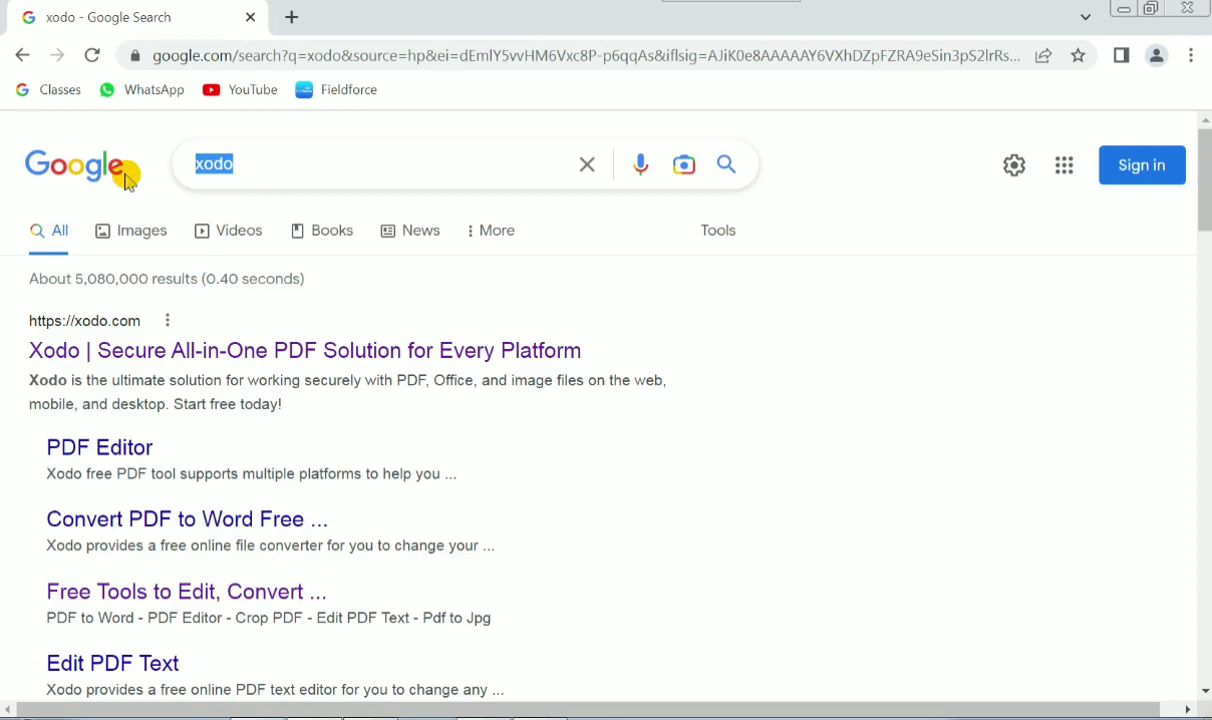
type("pdf2")
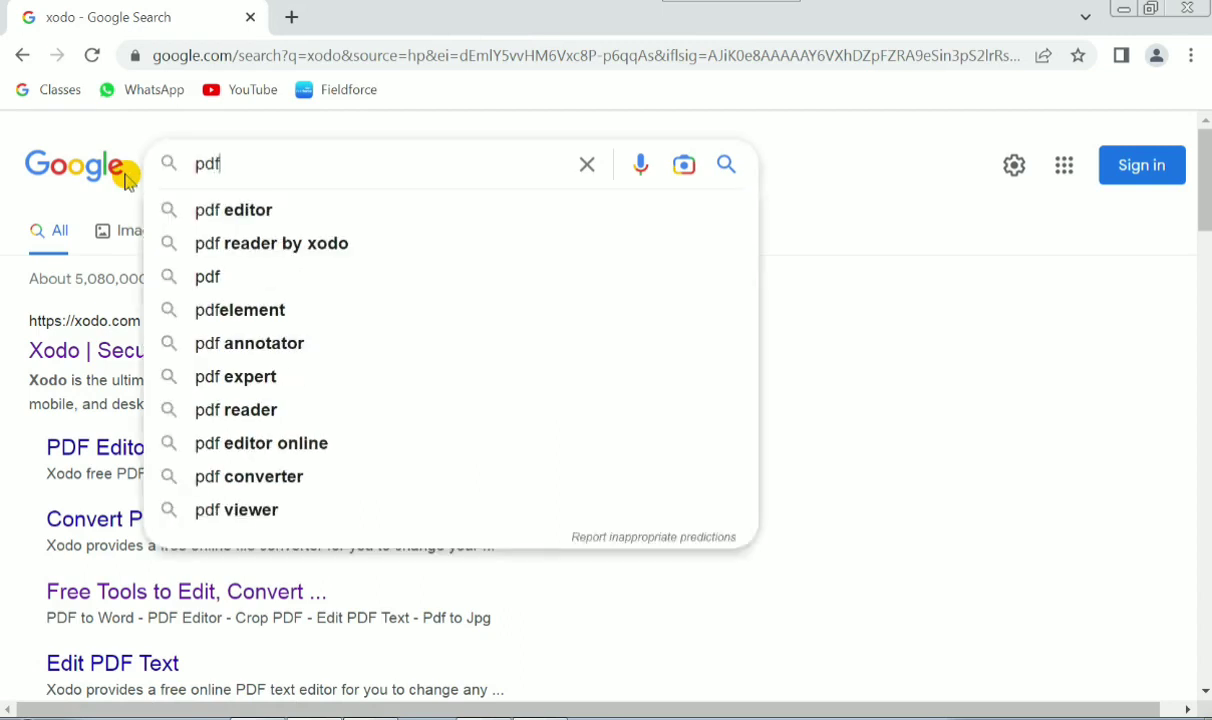
type("d")
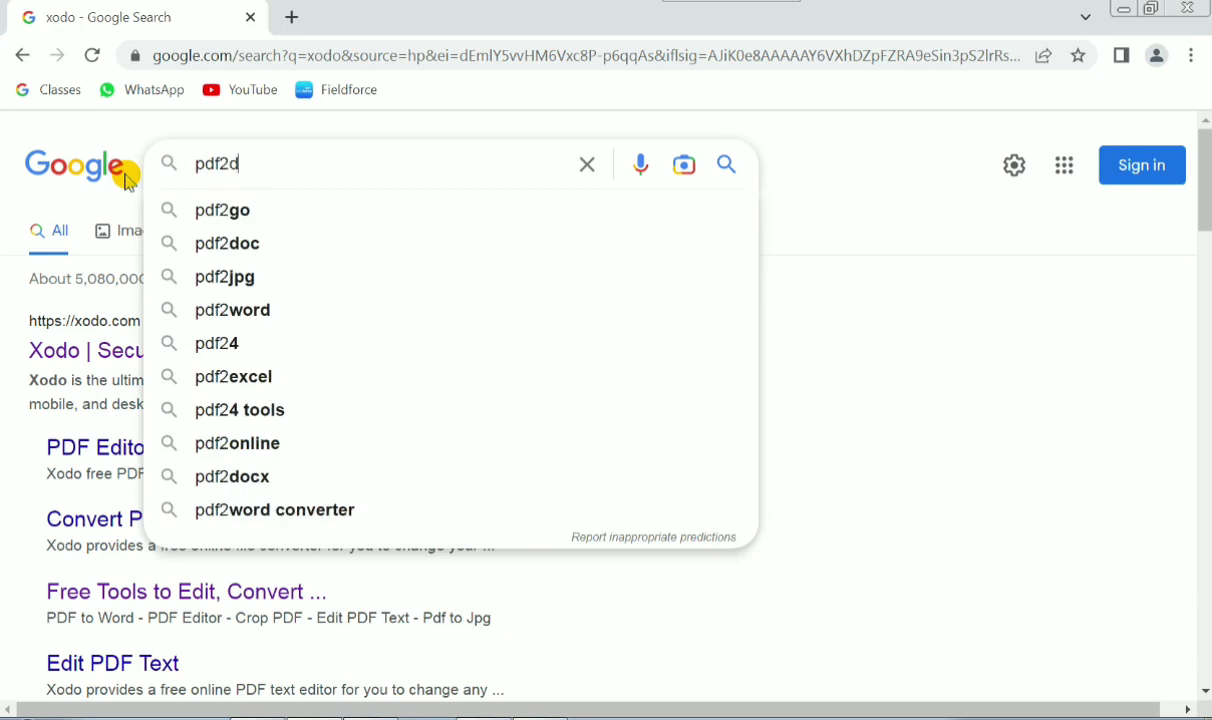
type("oc")
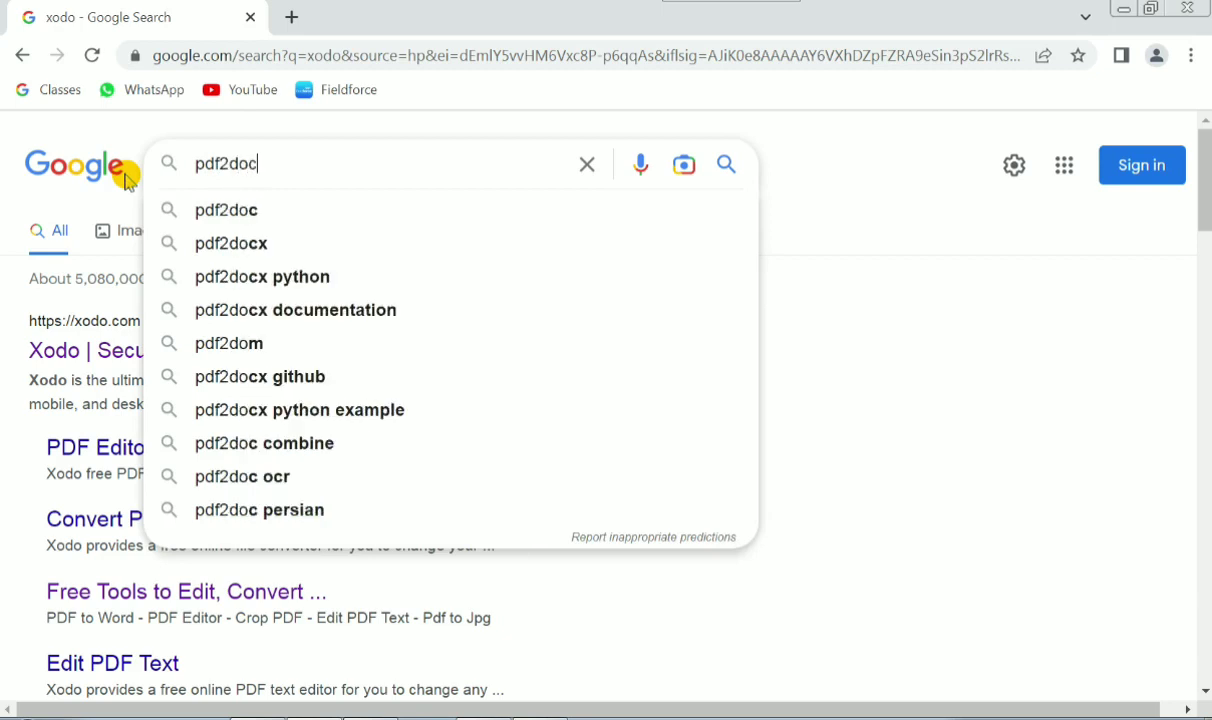
key("Return")
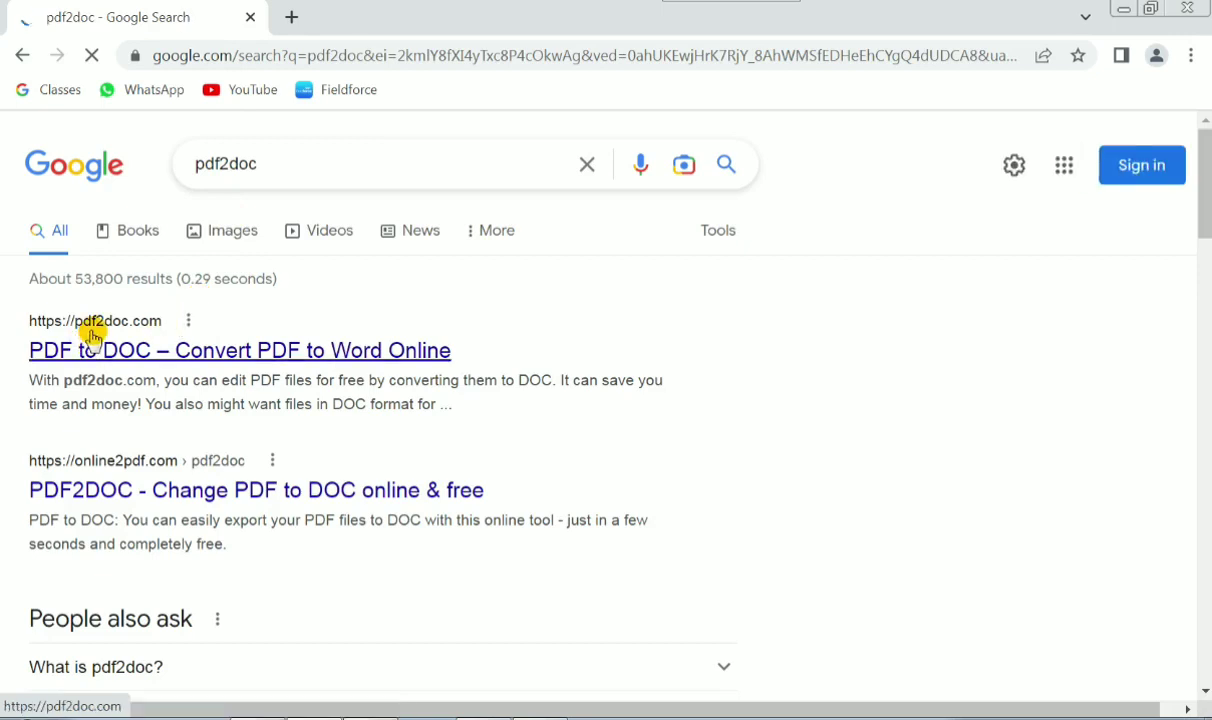
Open the pdf2doc.com result in a new tab and scroll down to its tool tabs
right_click(92, 332)
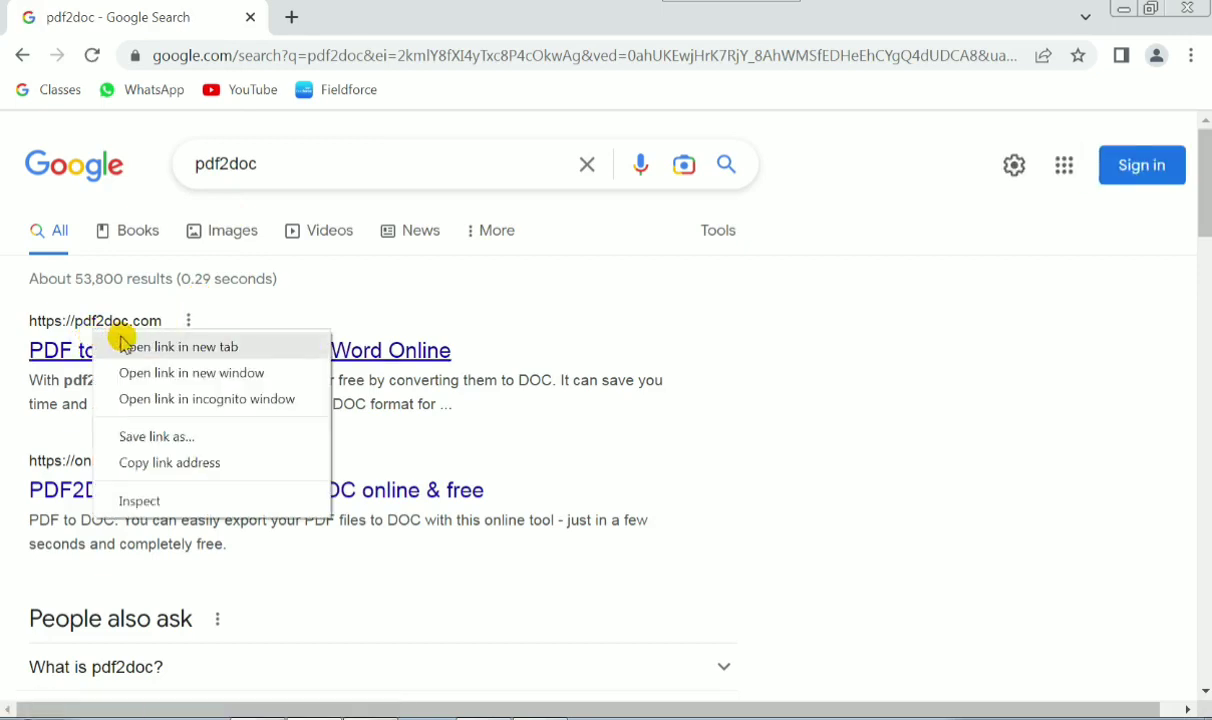
left_click(128, 347)
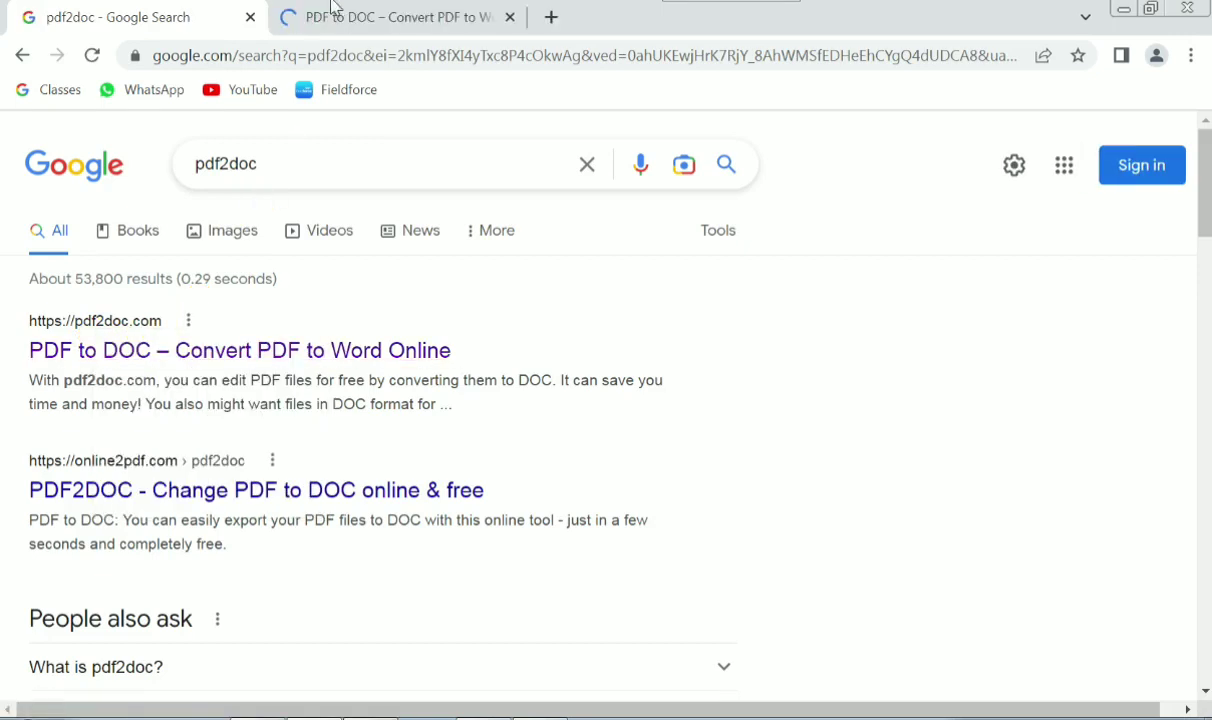
left_click(362, 19)
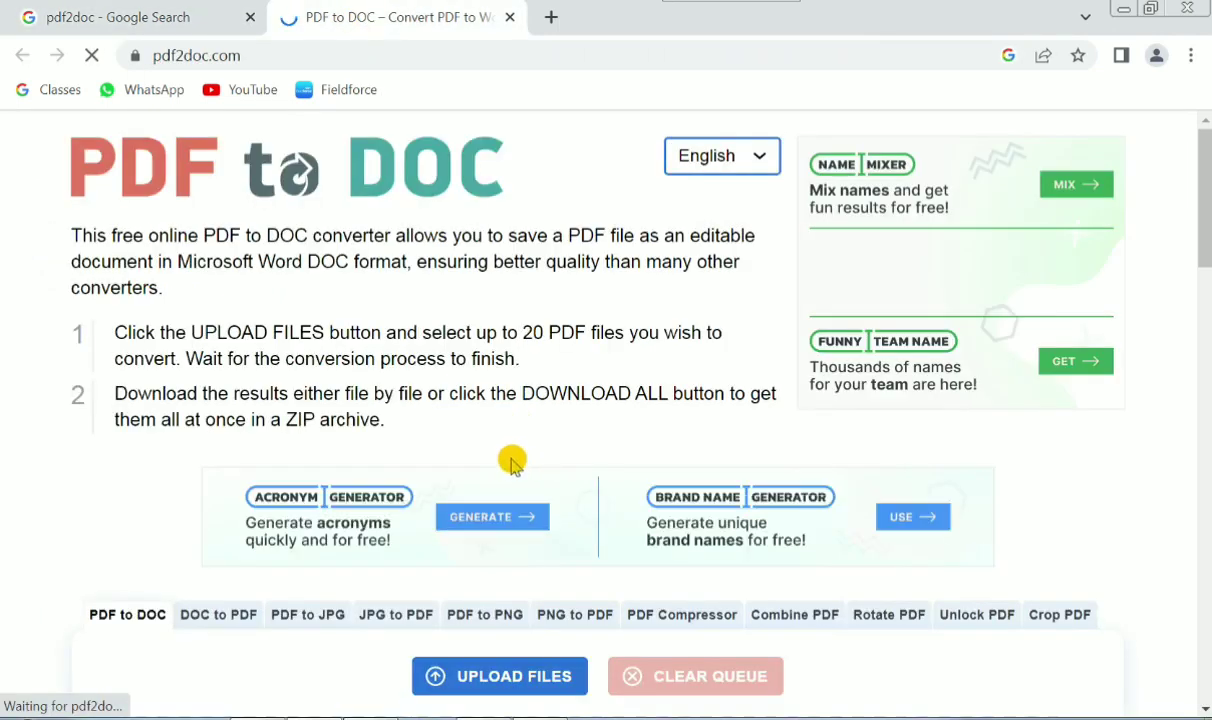
scroll(623, 391, "down", 1)
scroll(541, 419, "down", 1)
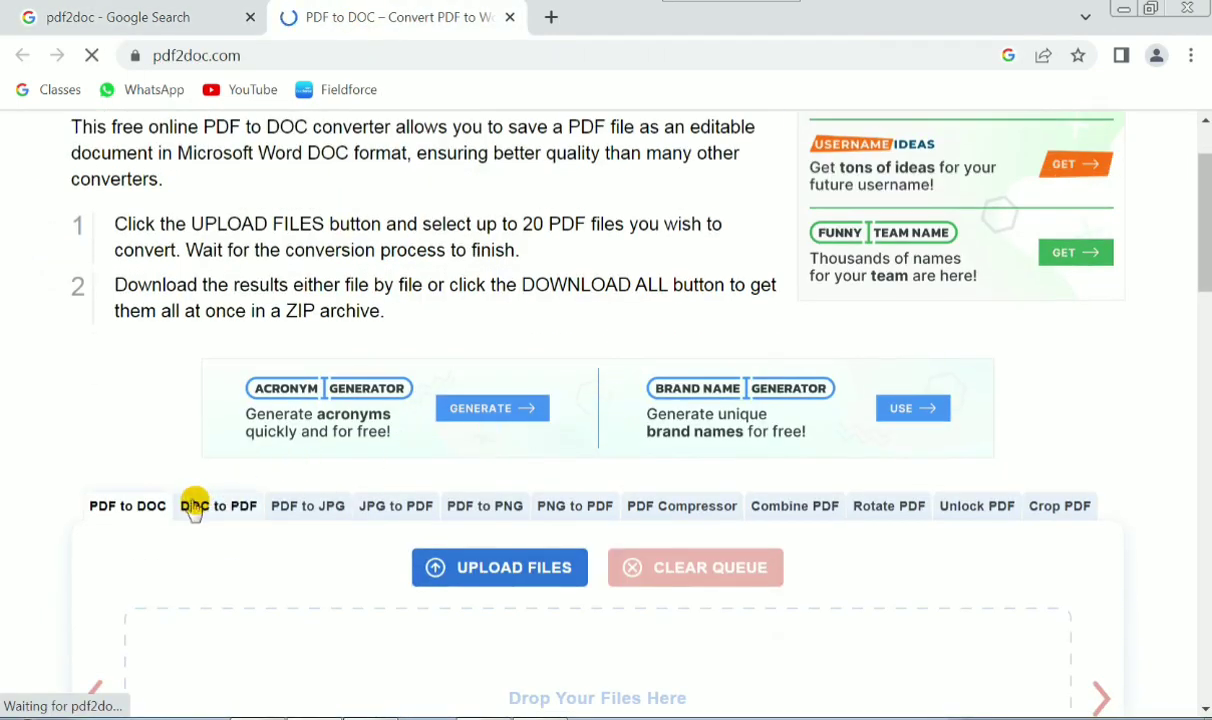
scroll(162, 481, "down", 2)
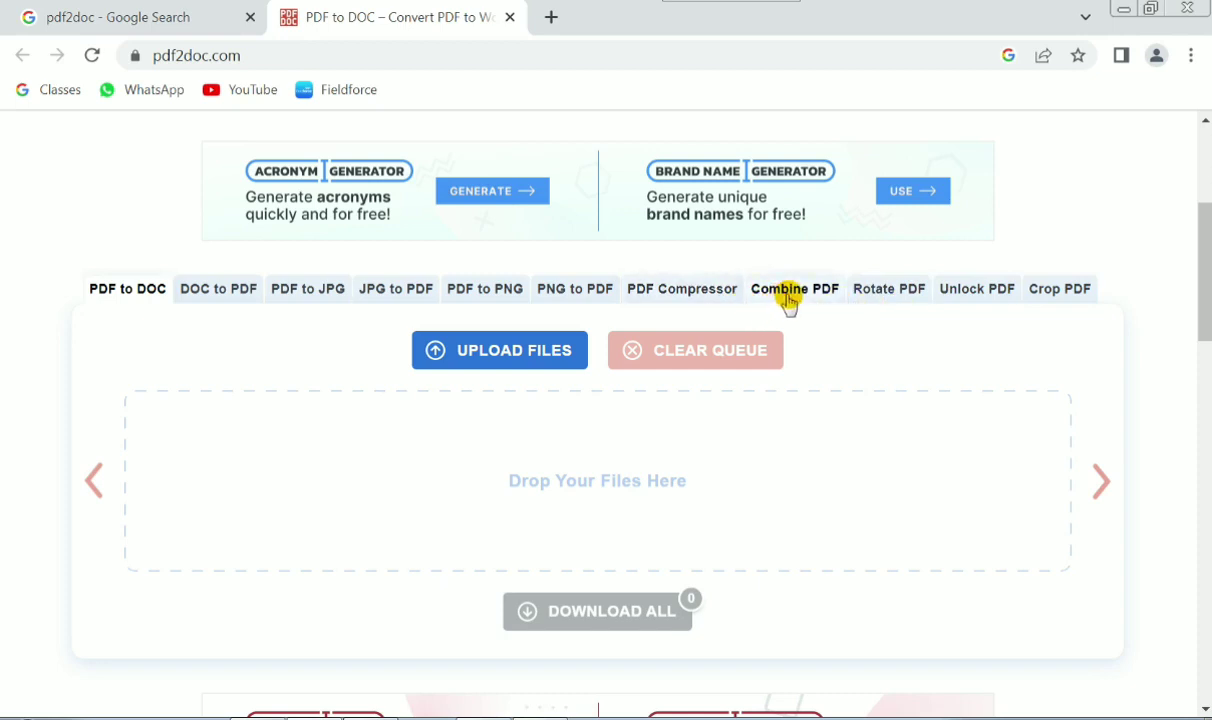
In Combine PDF, upload both Site OGP - Copy.pdf and Site OGP.pdf
left_click(789, 299)
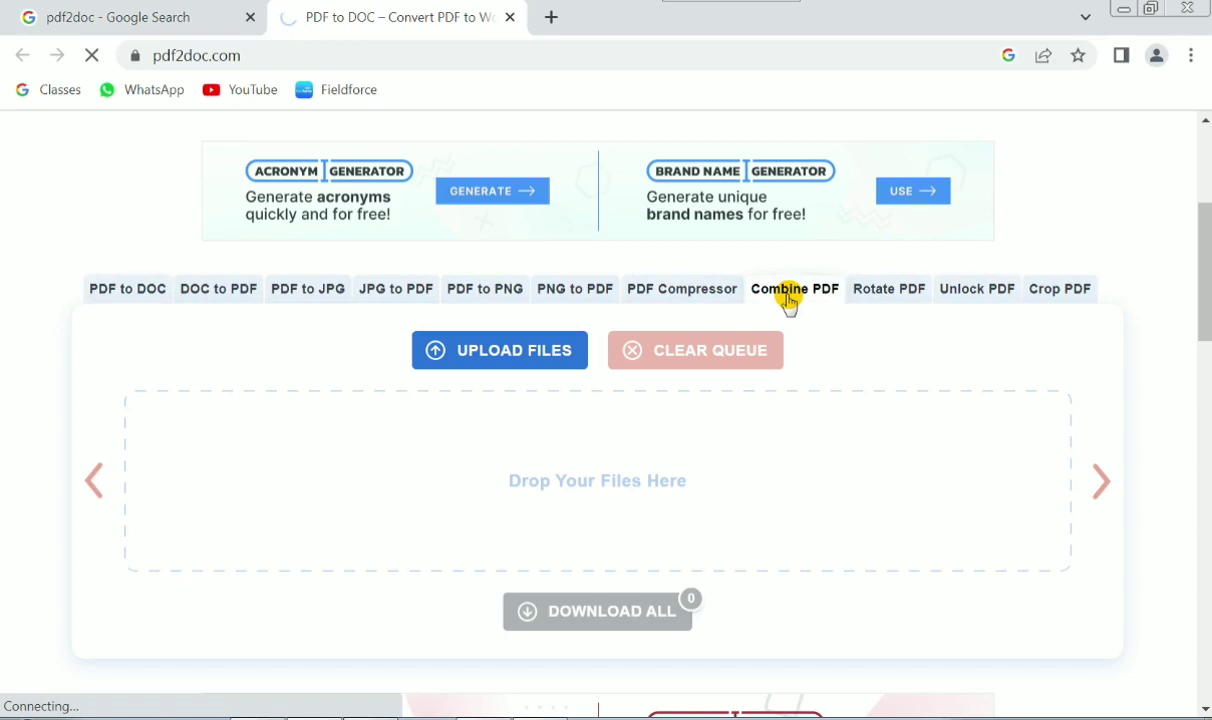
scroll(576, 446, "down", 2)
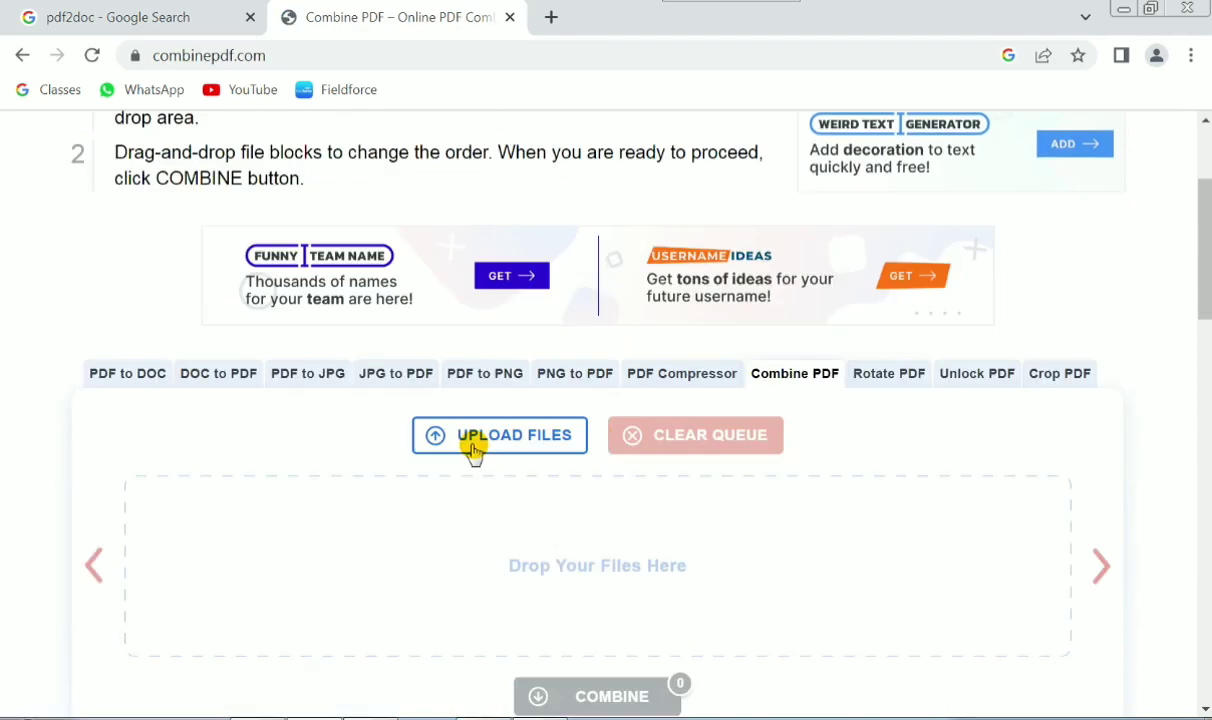
left_click(476, 440)
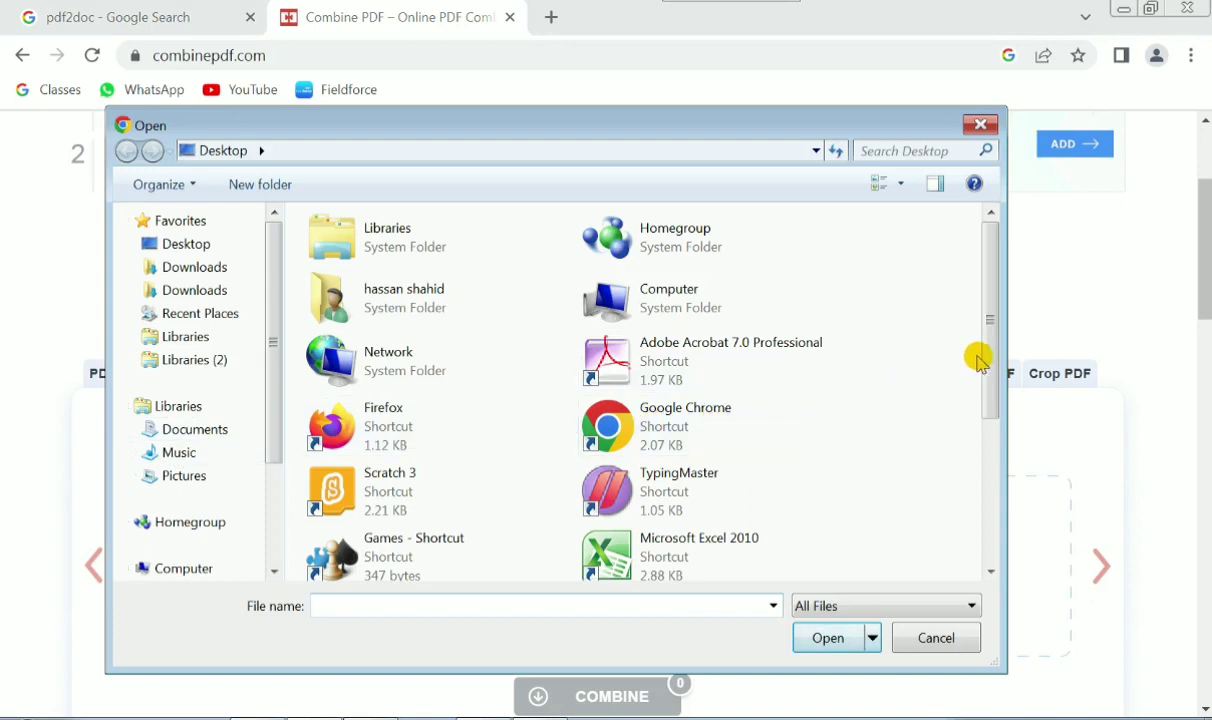
left_click_drag(987, 349, 982, 503)
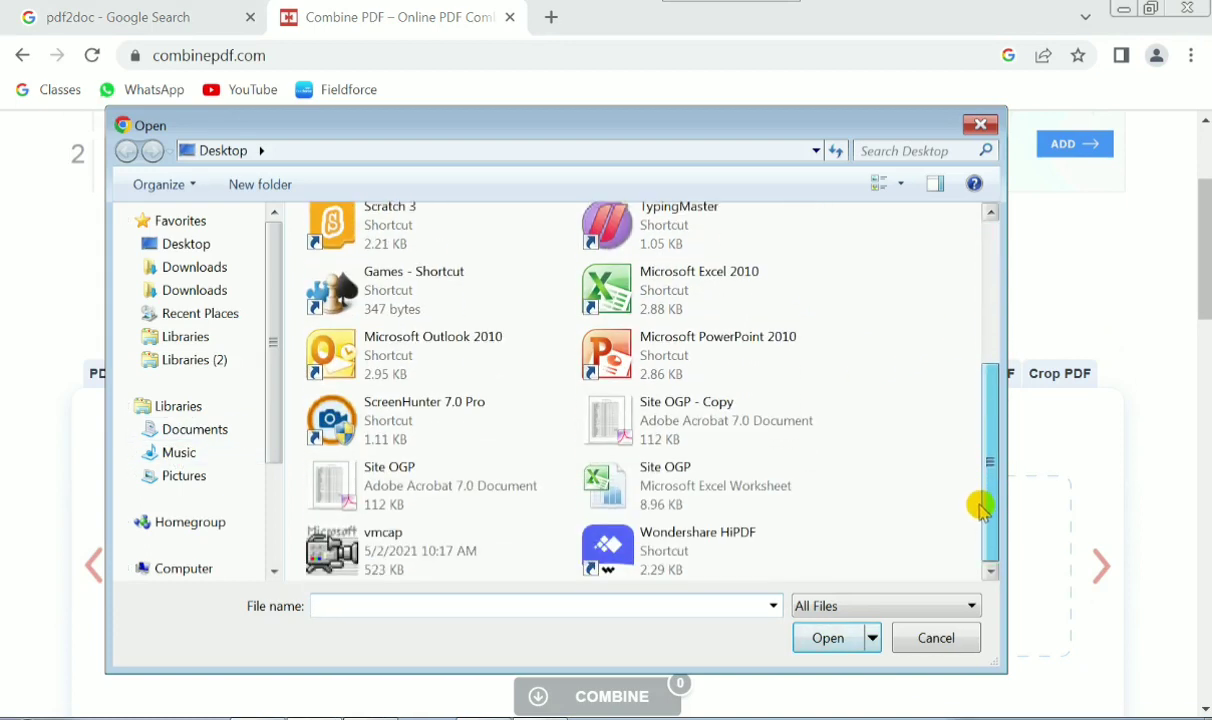
left_click(636, 428)
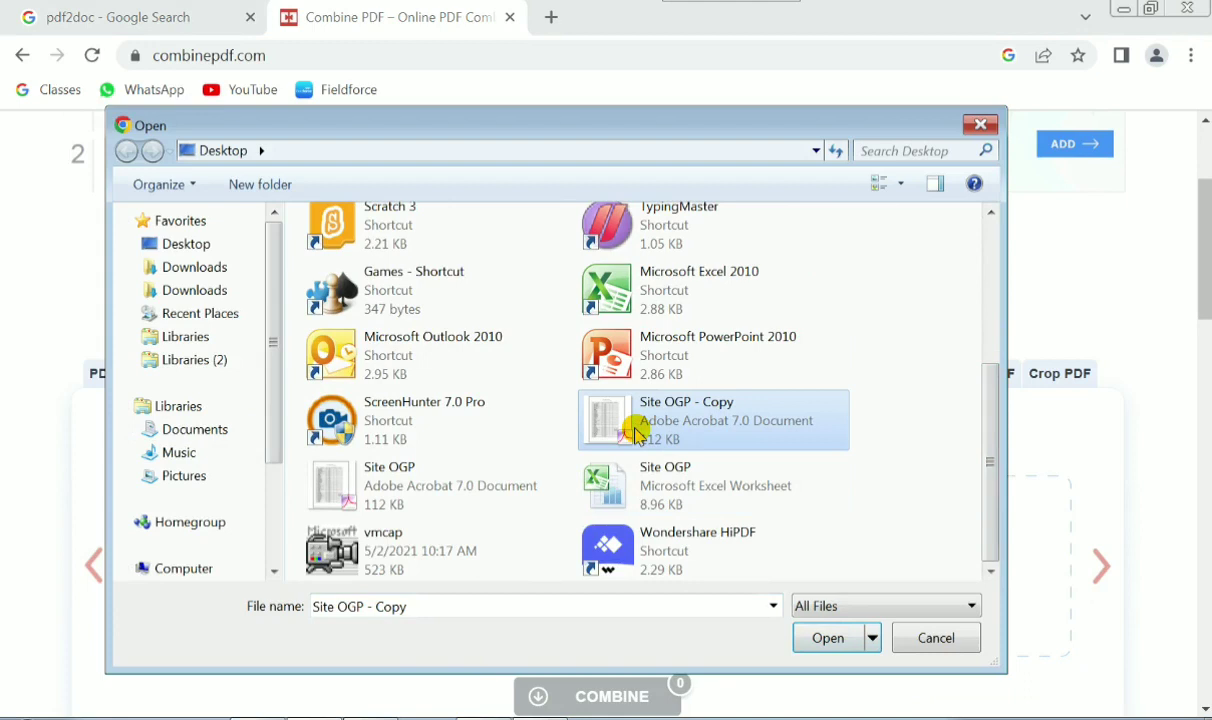
left_click(340, 470, "ctrl")
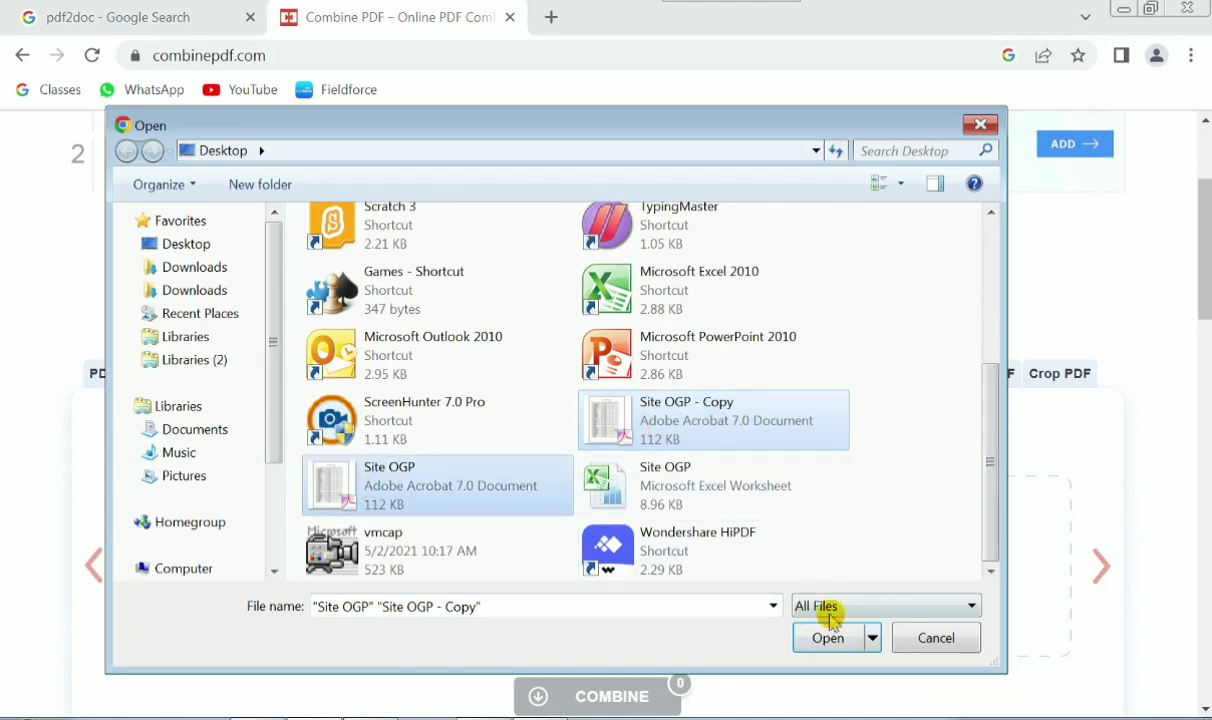
left_click(827, 638)
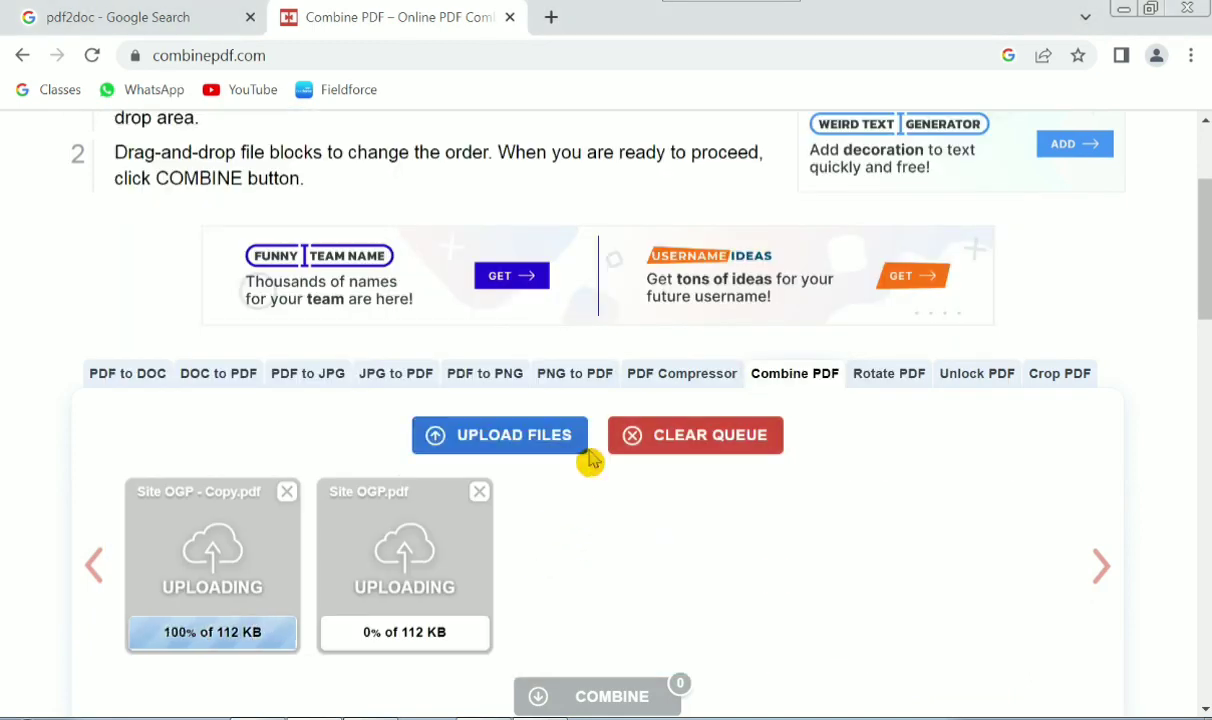
Combine the two uploaded PDFs and open the downloaded combinepdf.pdf
scroll(717, 582, "down", 3)
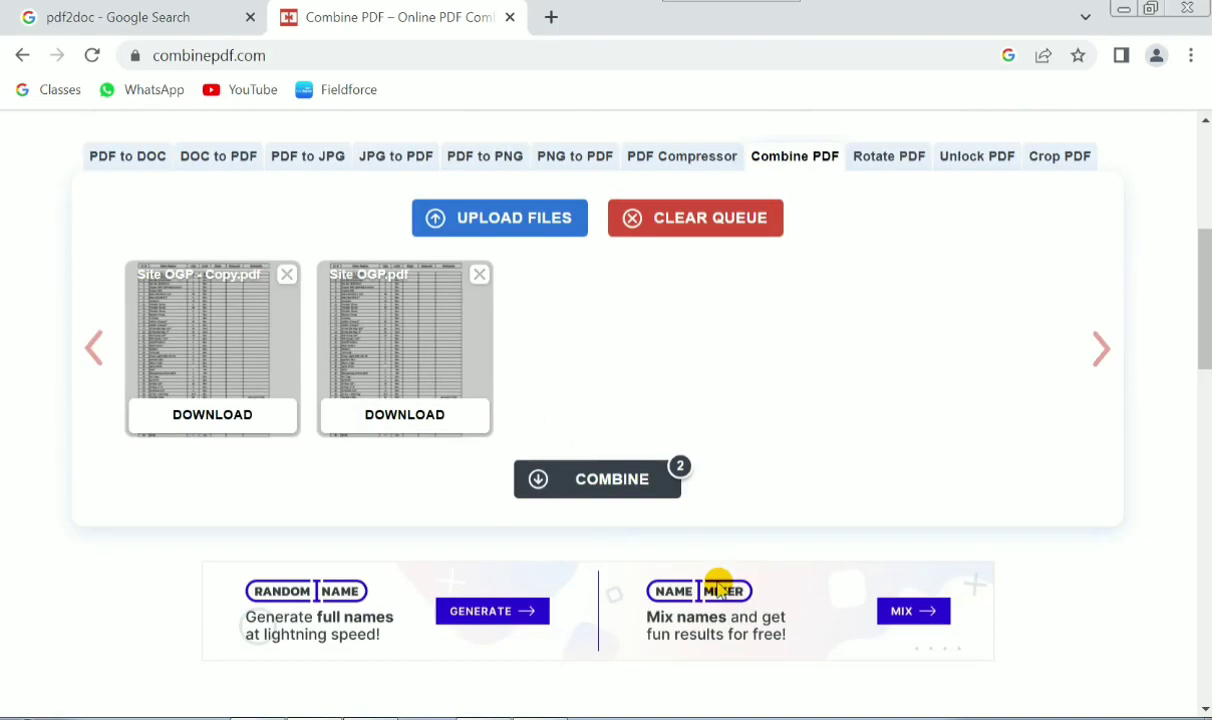
left_click(561, 486)
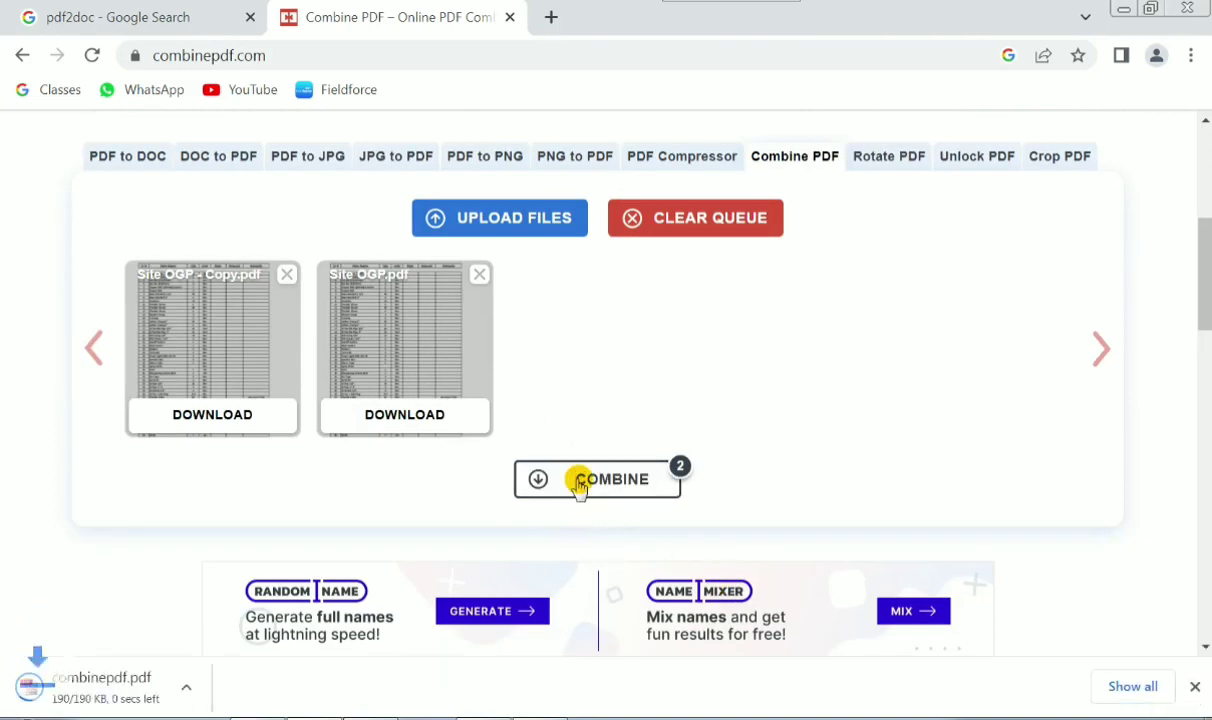
left_click(82, 692)
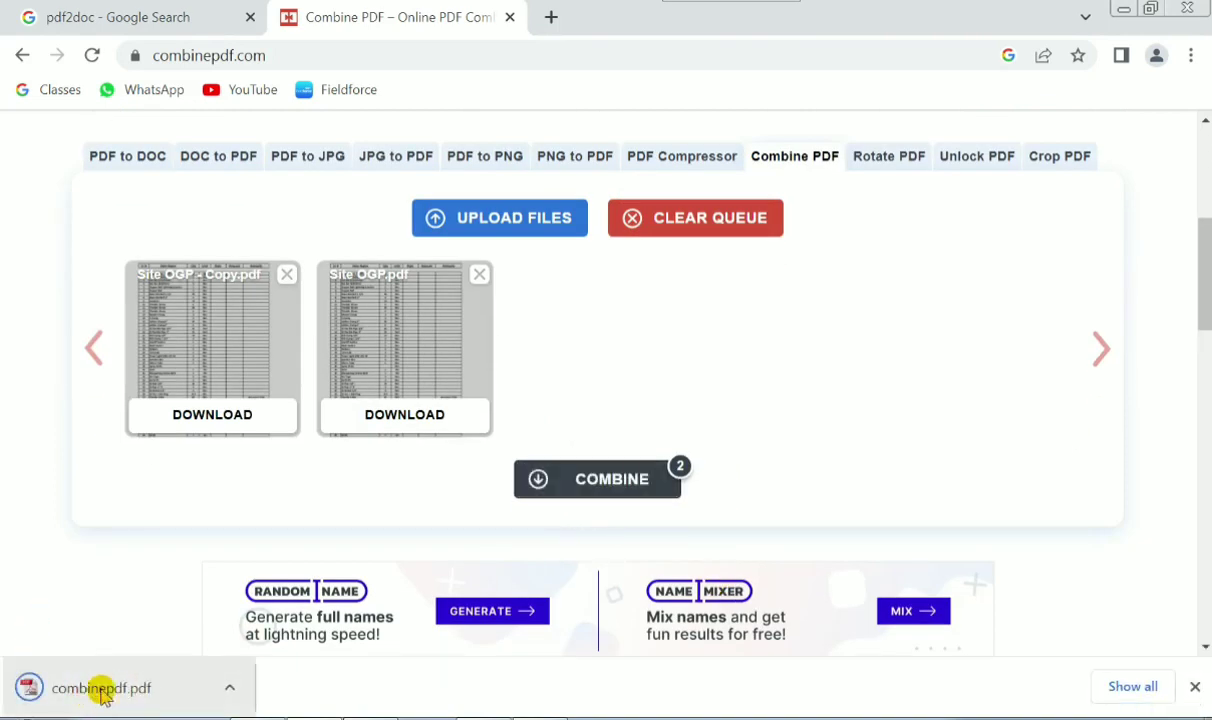
left_click(110, 693)
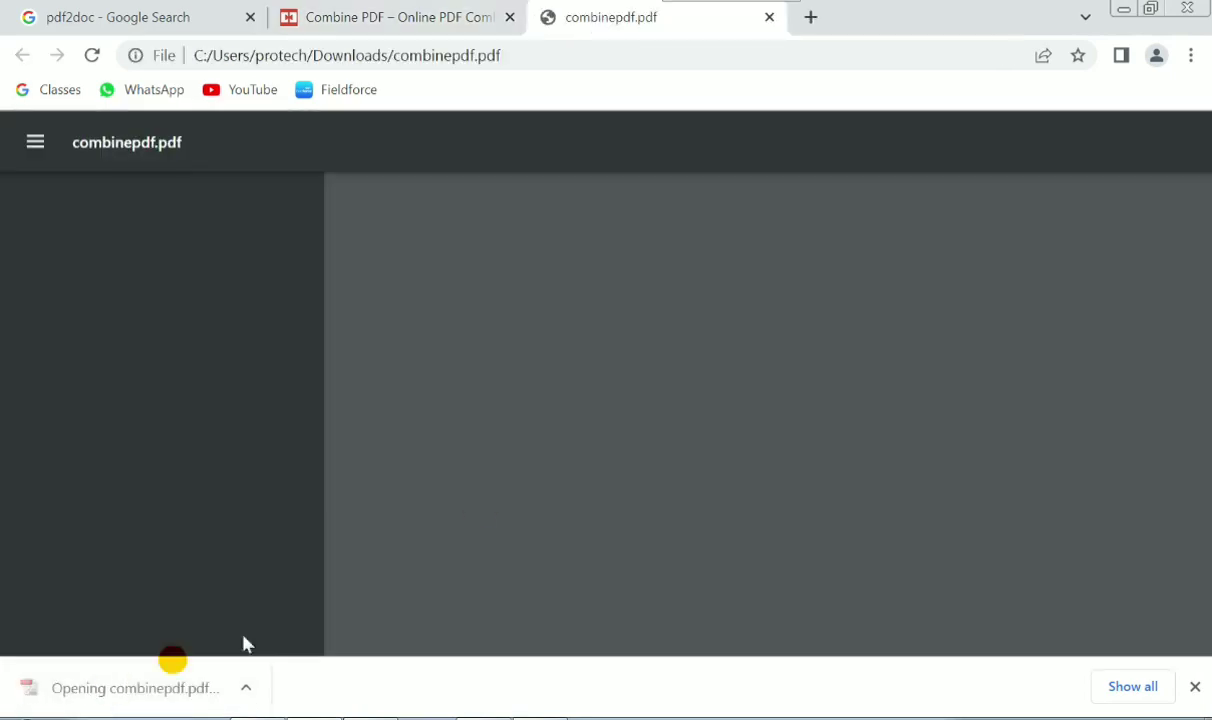
scroll(533, 243, "down", 1)
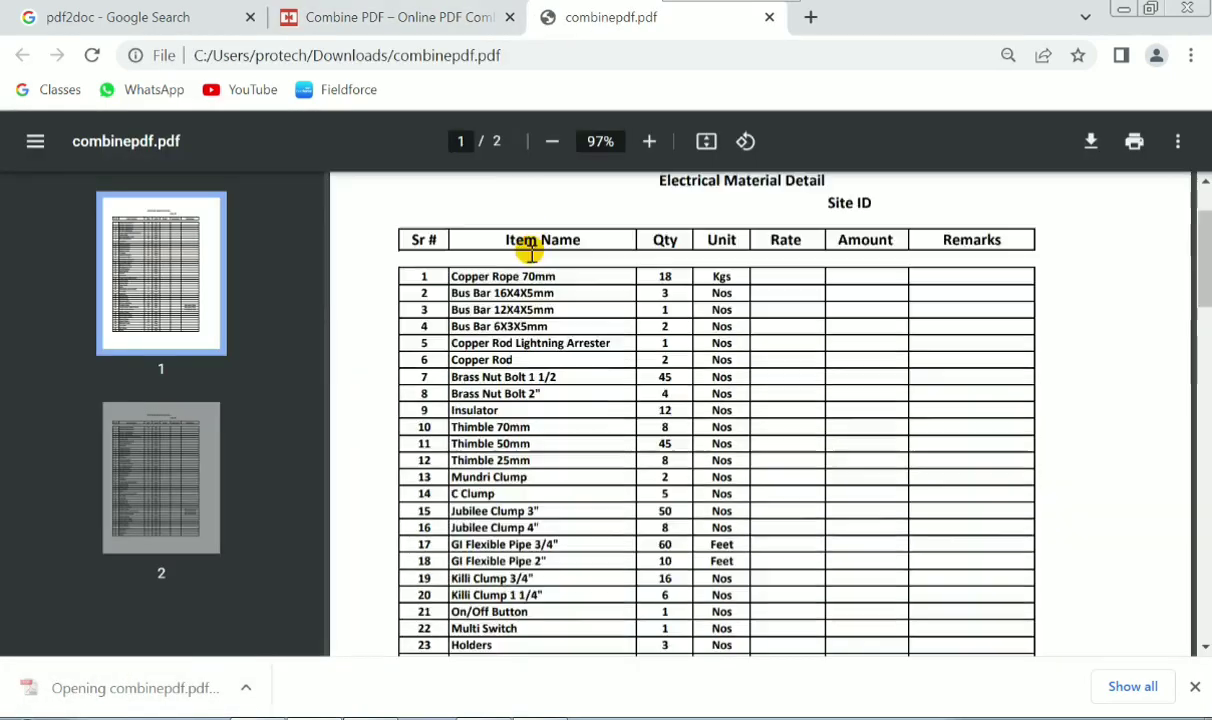
scroll(525, 279, "down", 2)
scroll(519, 282, "down", 6)
scroll(519, 282, "down", 4)
scroll(517, 281, "down", 5)
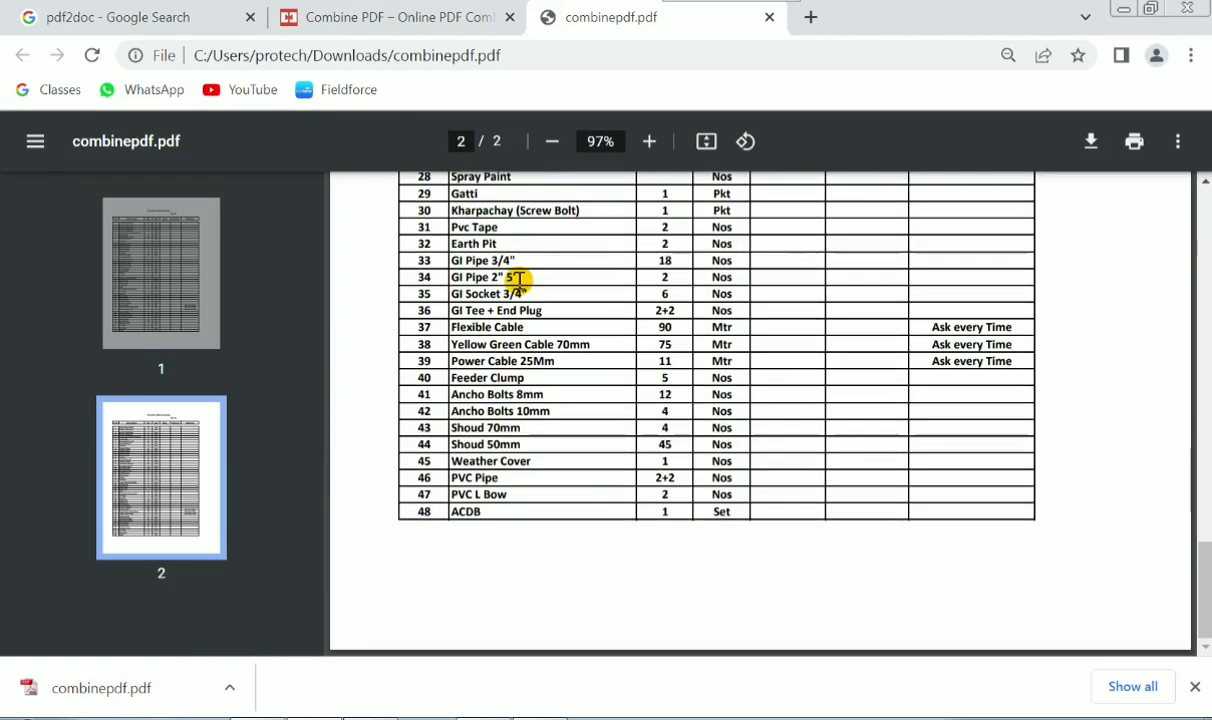
scroll(519, 275, "up", 8)
scroll(519, 275, "up", 8)
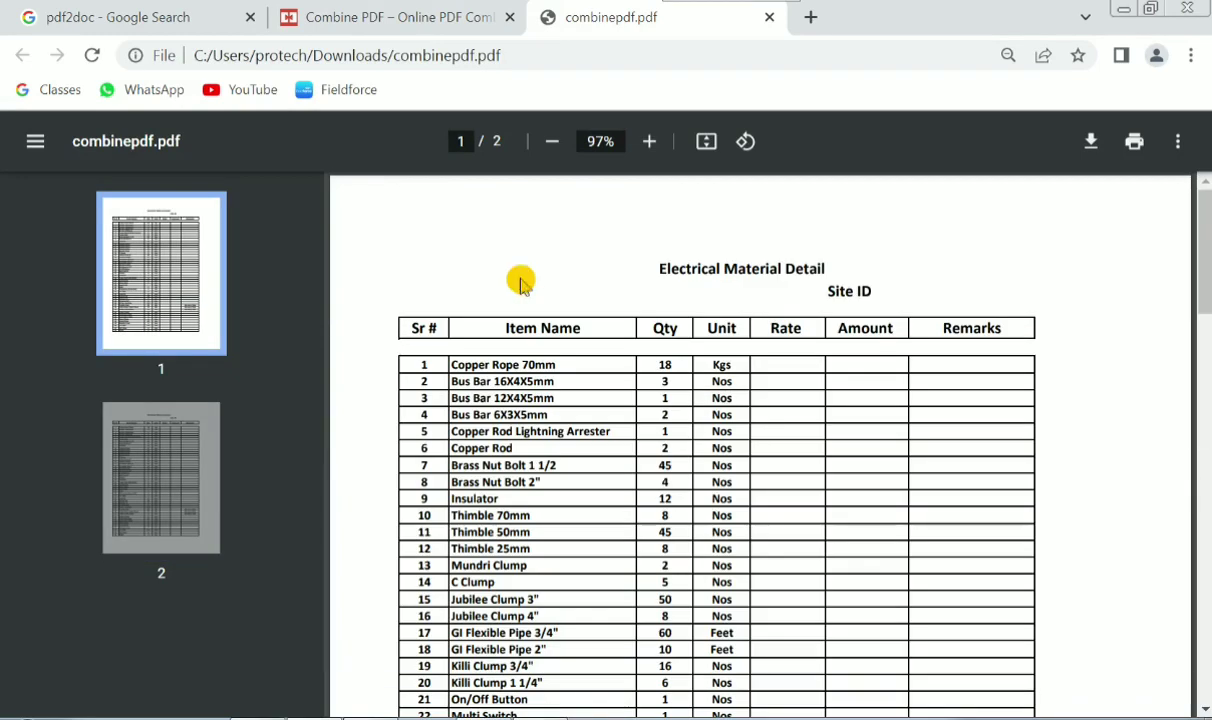
left_click(769, 17)
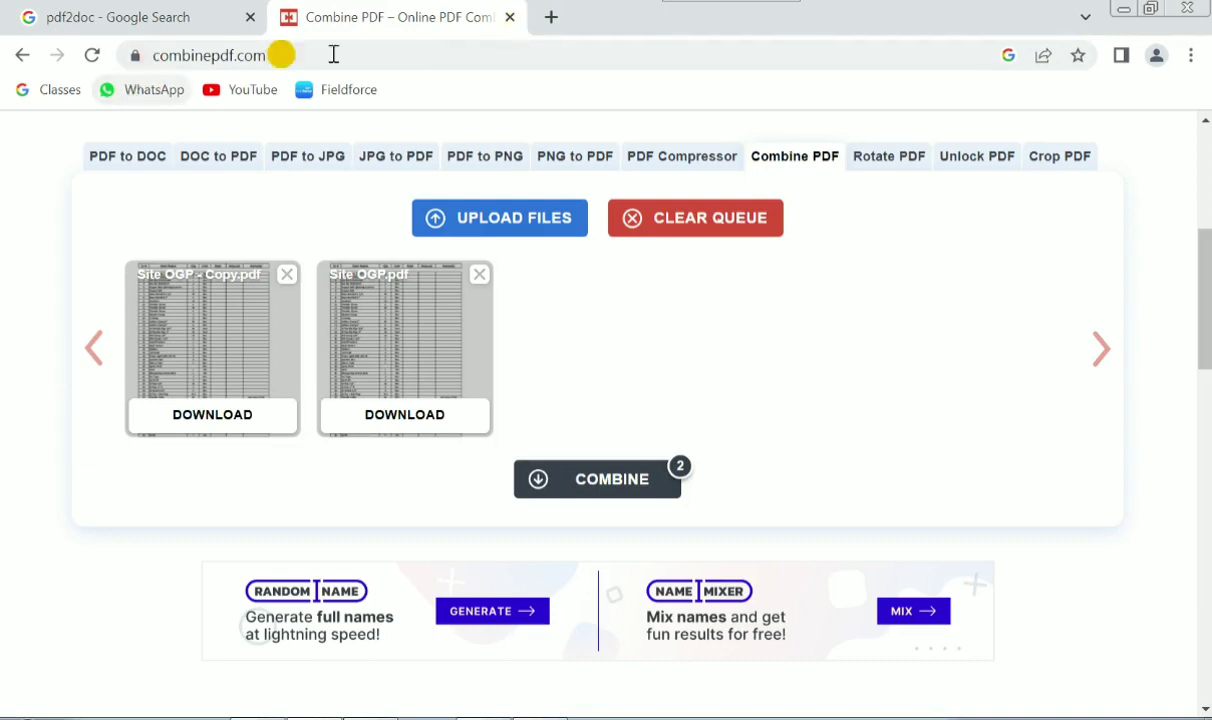
Close the Combine PDF tab and search Google for 'hipdf'
left_click(510, 18)
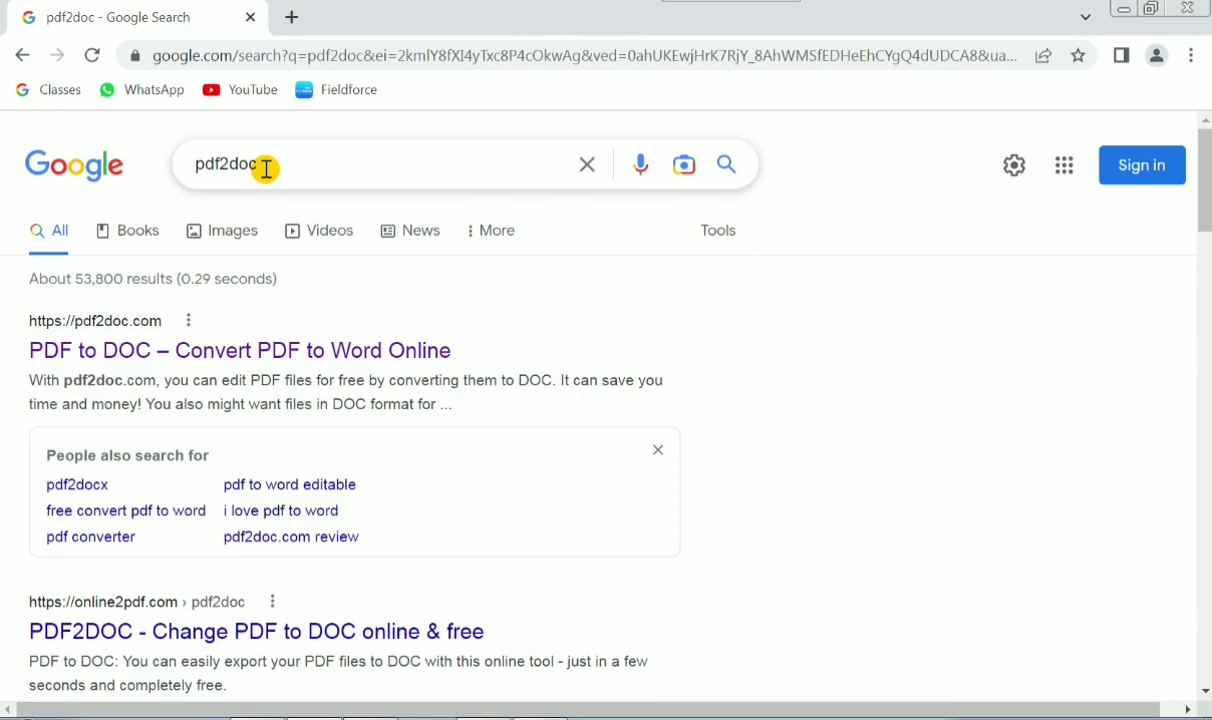
left_click_drag(266, 168, 166, 174)
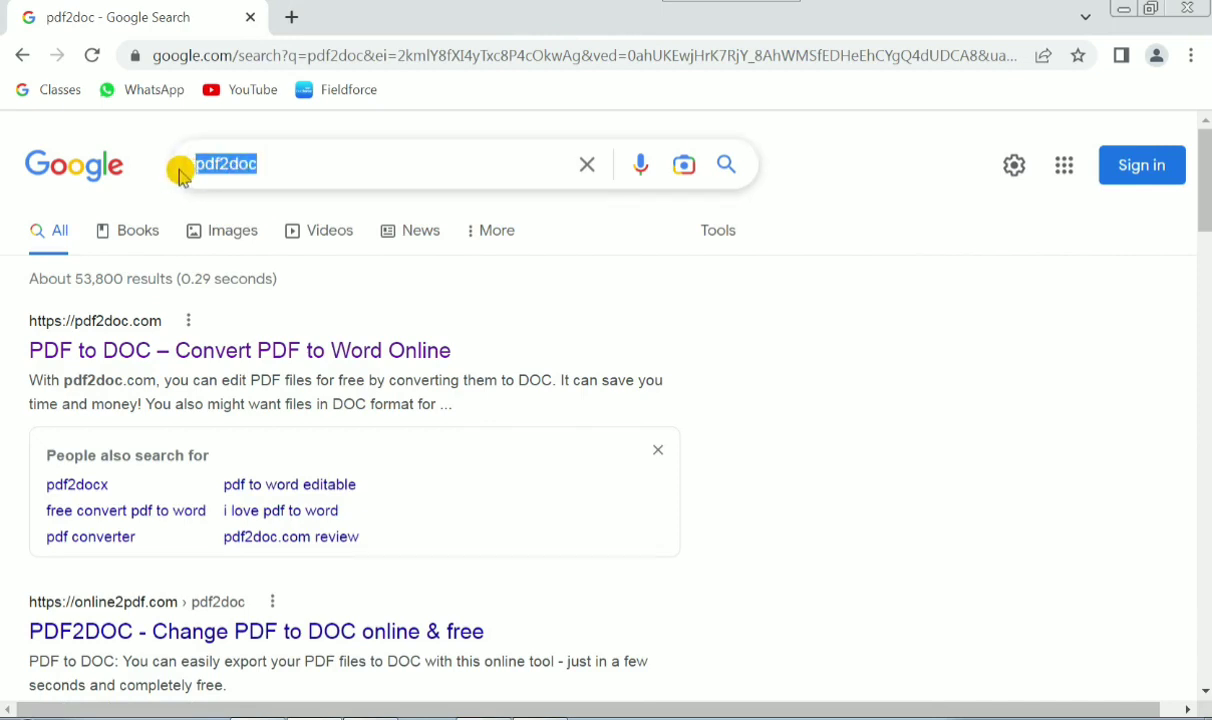
type("hi")
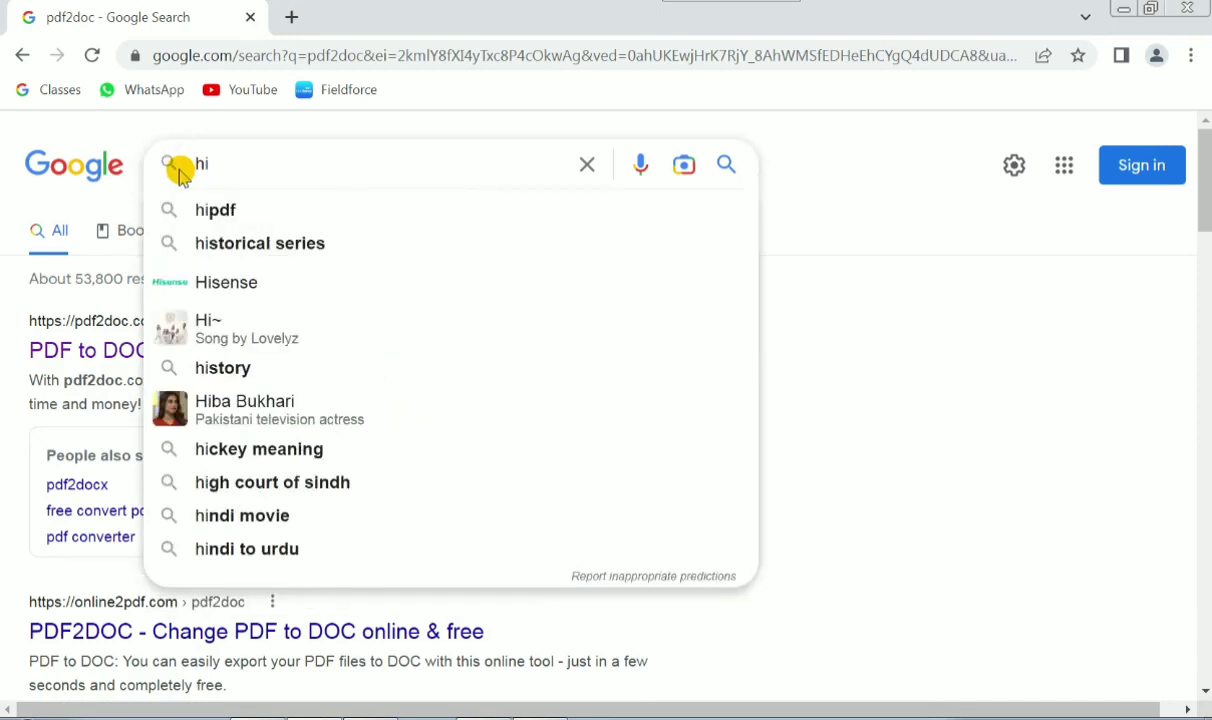
type("pdf")
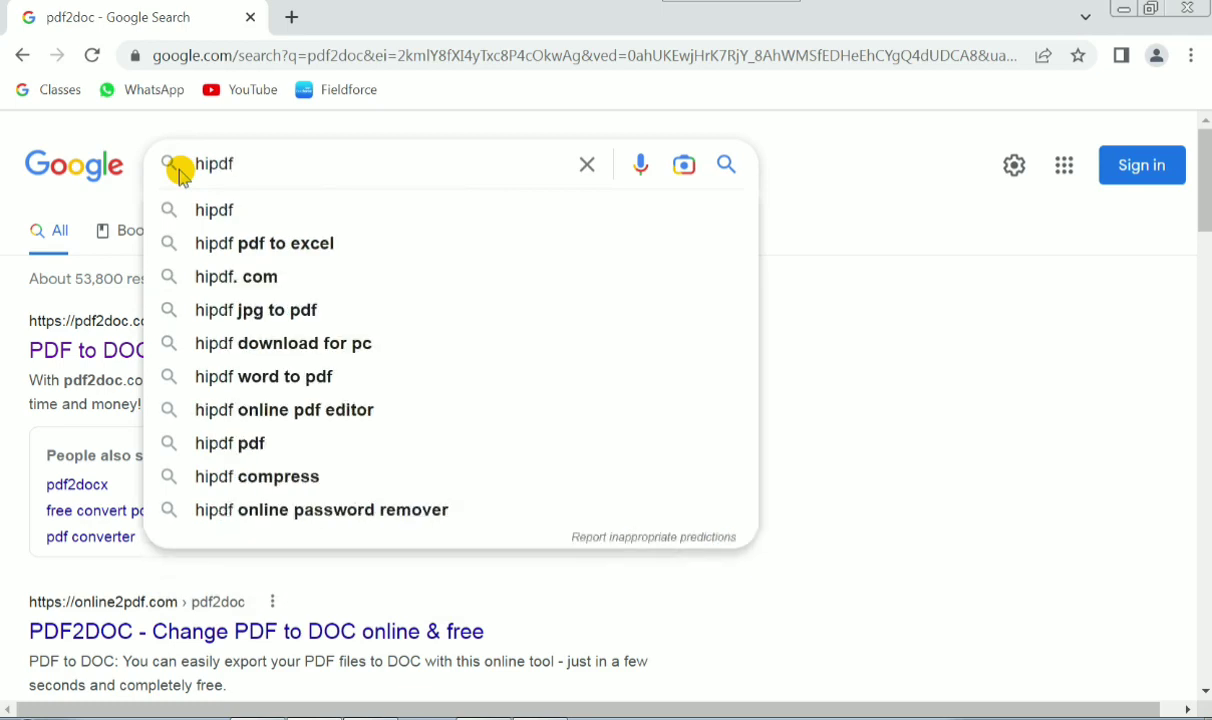
key("Return")
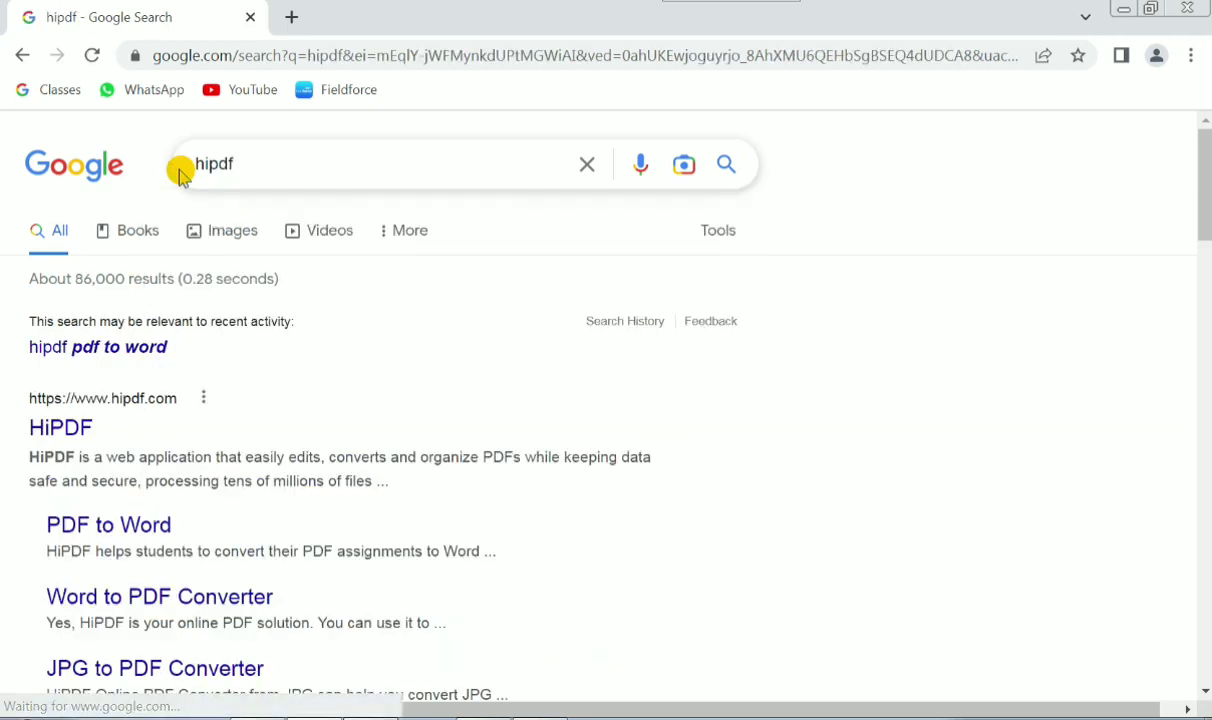
Open the HiPDF result in a new tab and switch to it
right_click(100, 404)
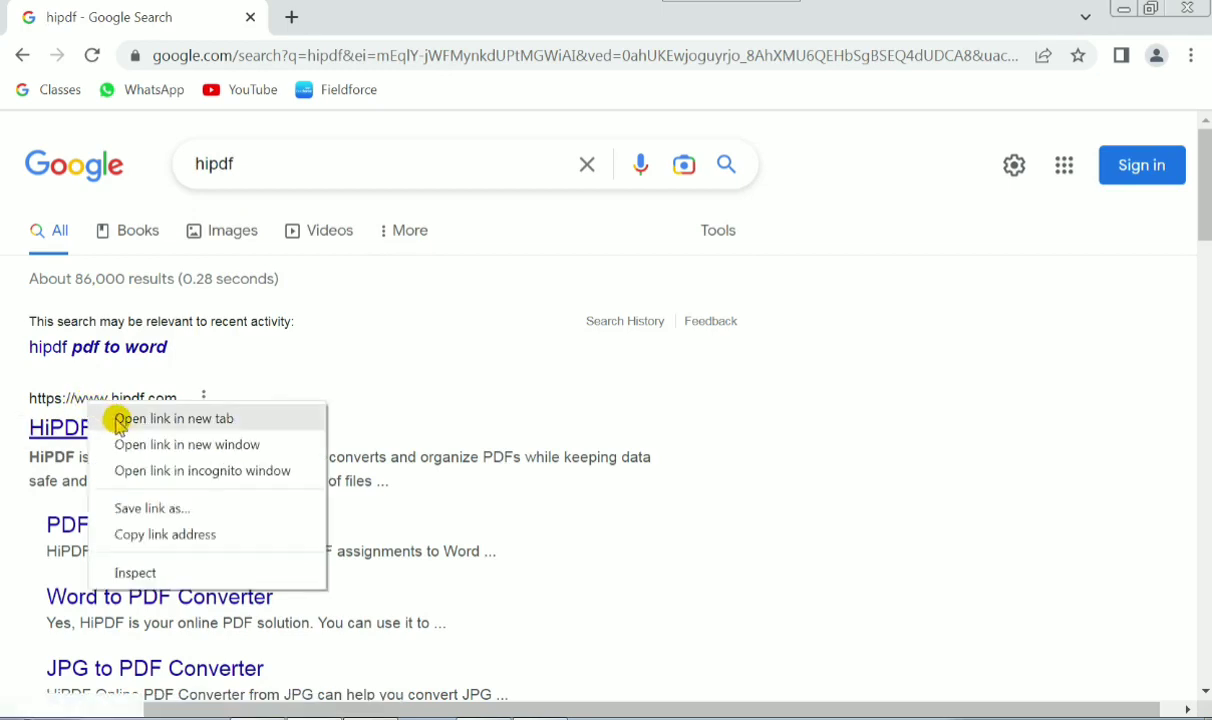
left_click(116, 420)
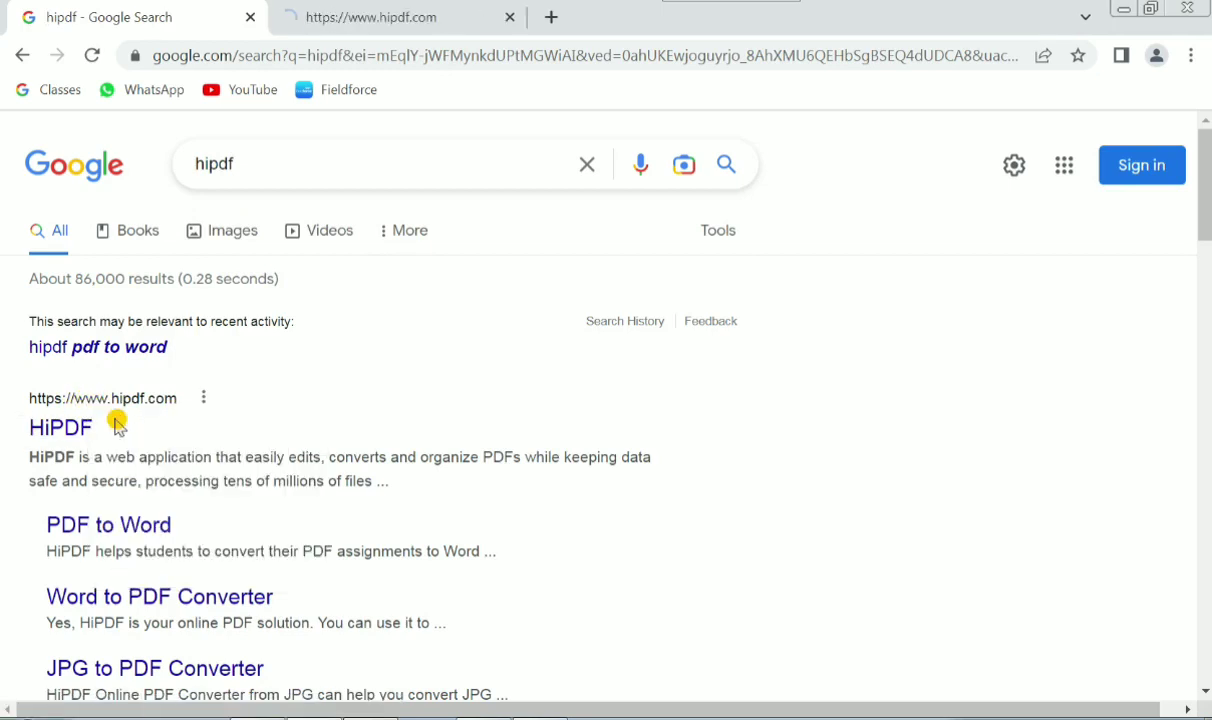
left_click(405, 20)
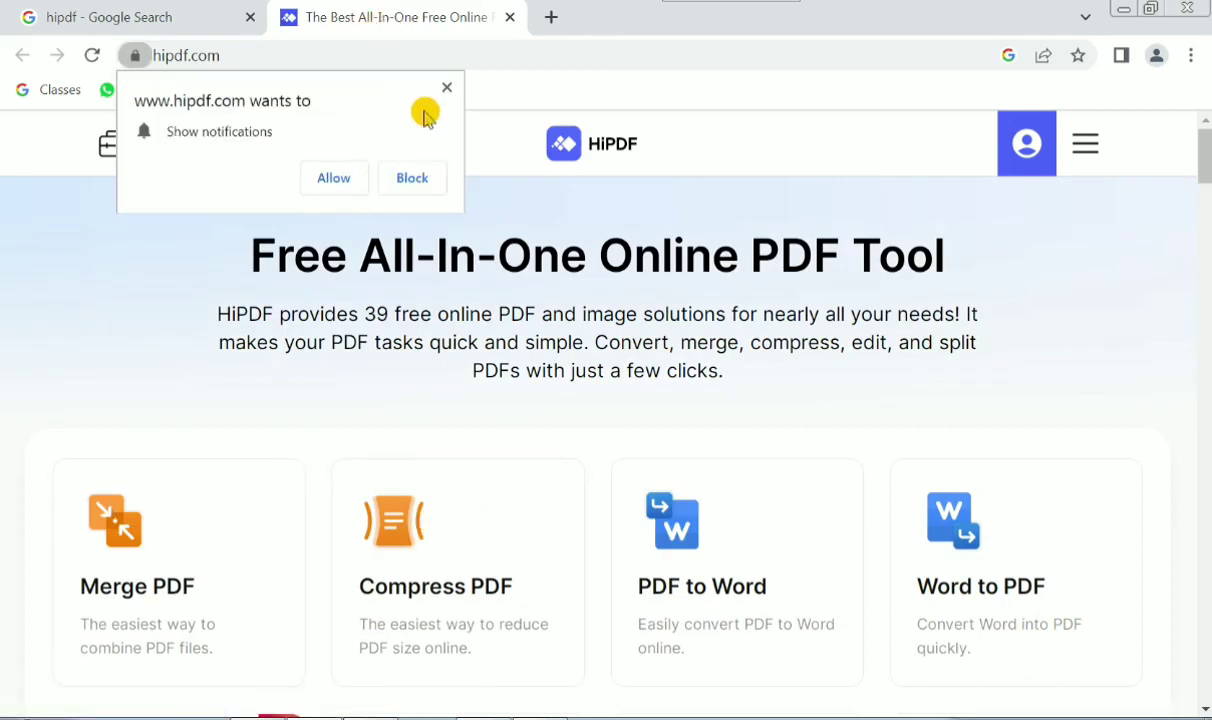
Dismiss the notifications prompt, download HiPDF Desktop for Windows, then minimize Chrome and Excel
left_click(444, 89)
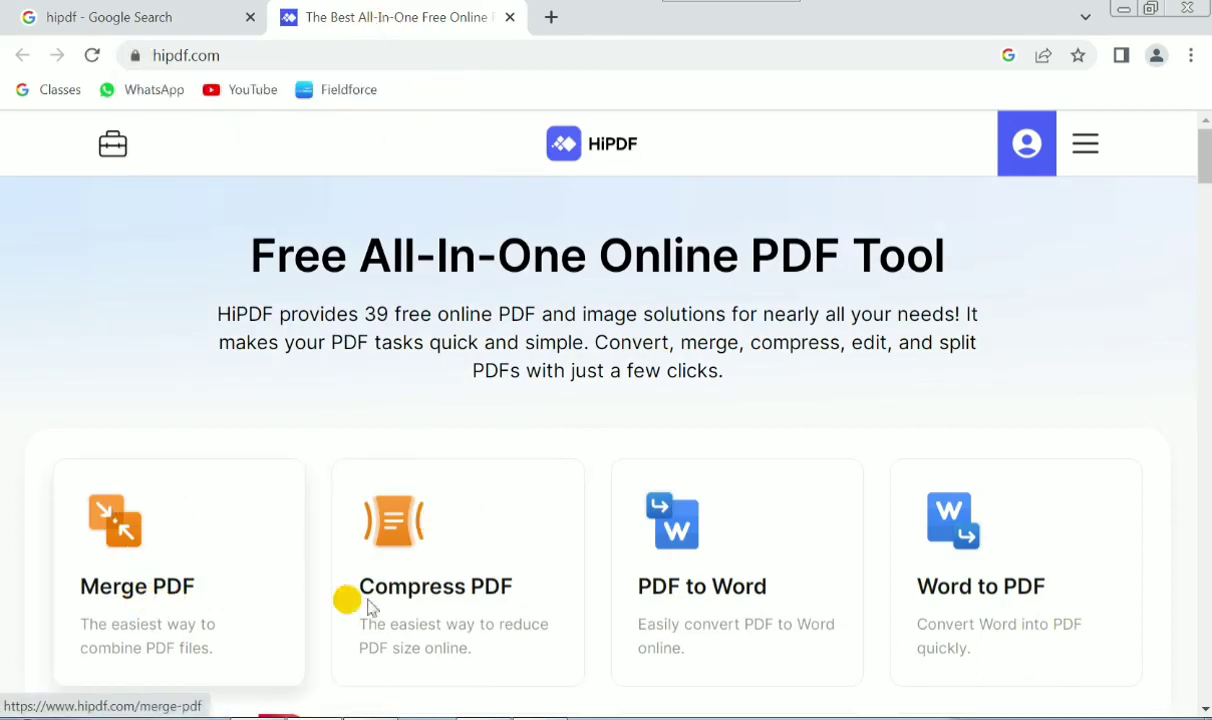
scroll(570, 605, "down", 1)
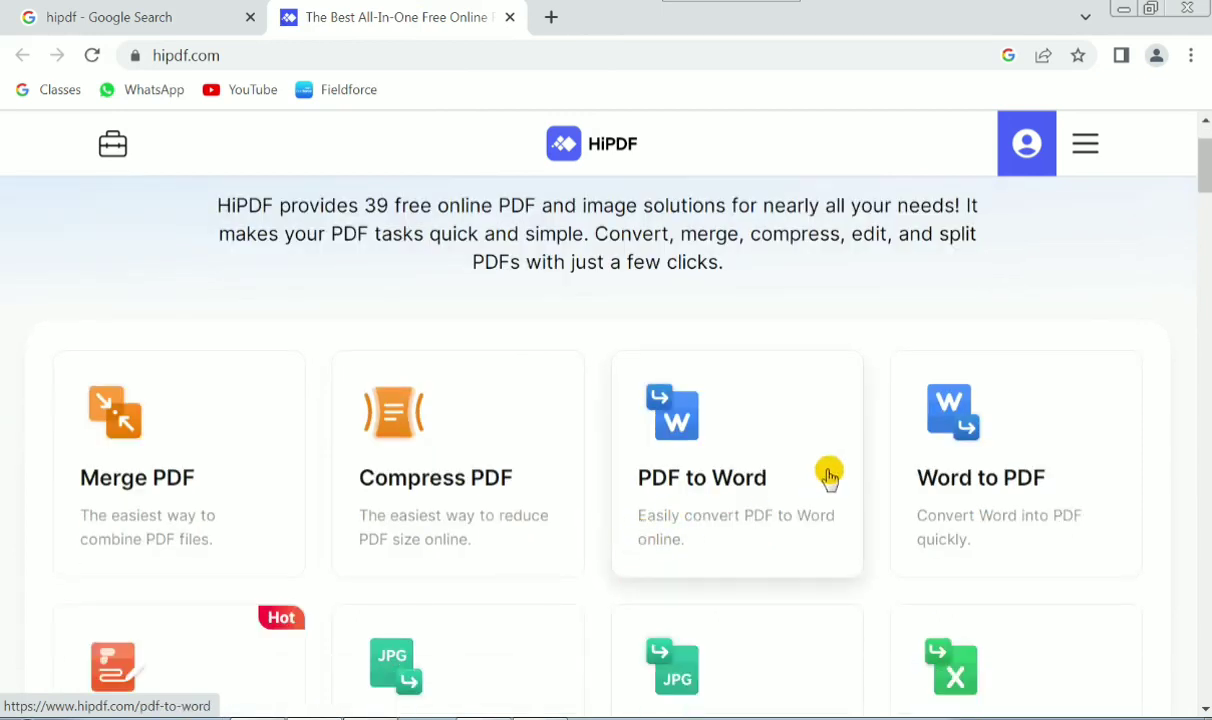
scroll(1040, 519, "down", 2)
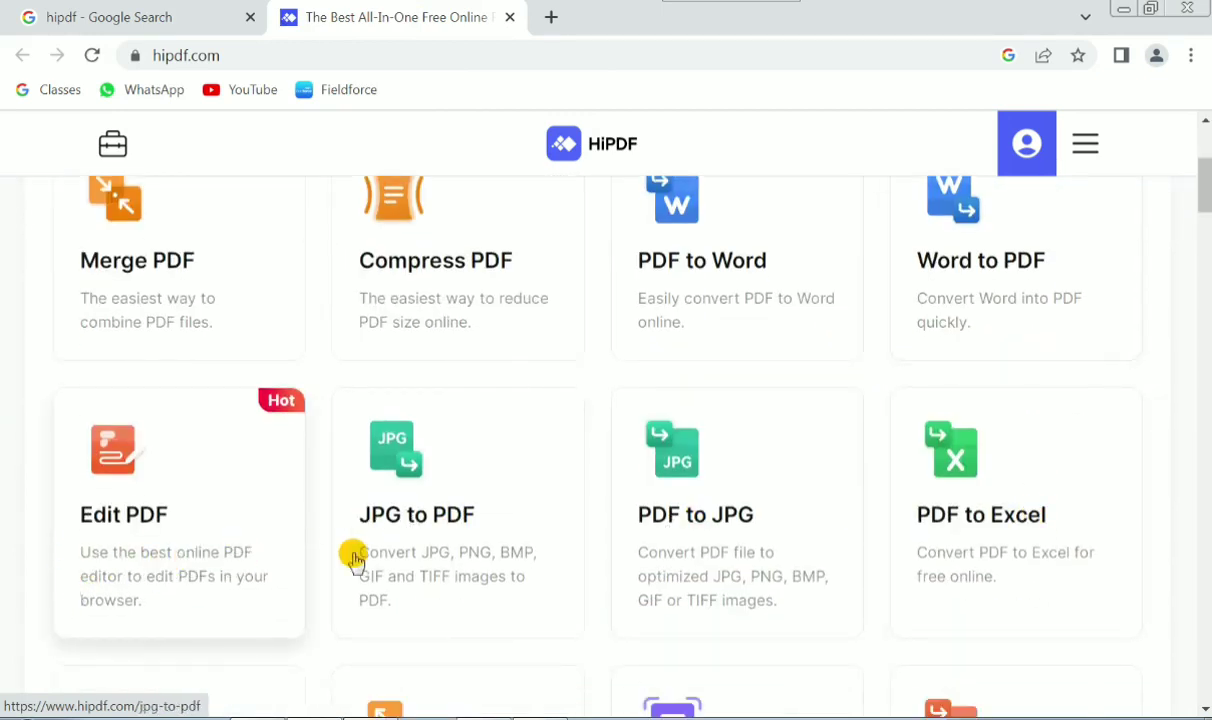
scroll(640, 538, "down", 4)
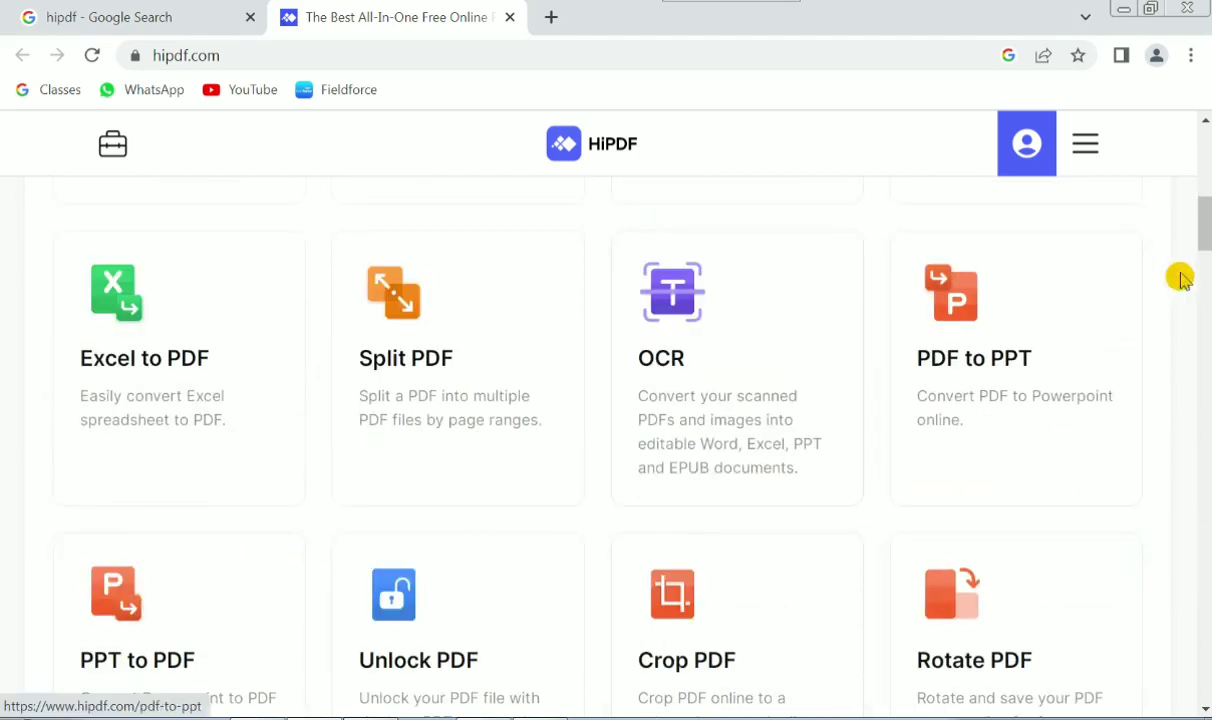
left_click_drag(1204, 238, 1206, 406)
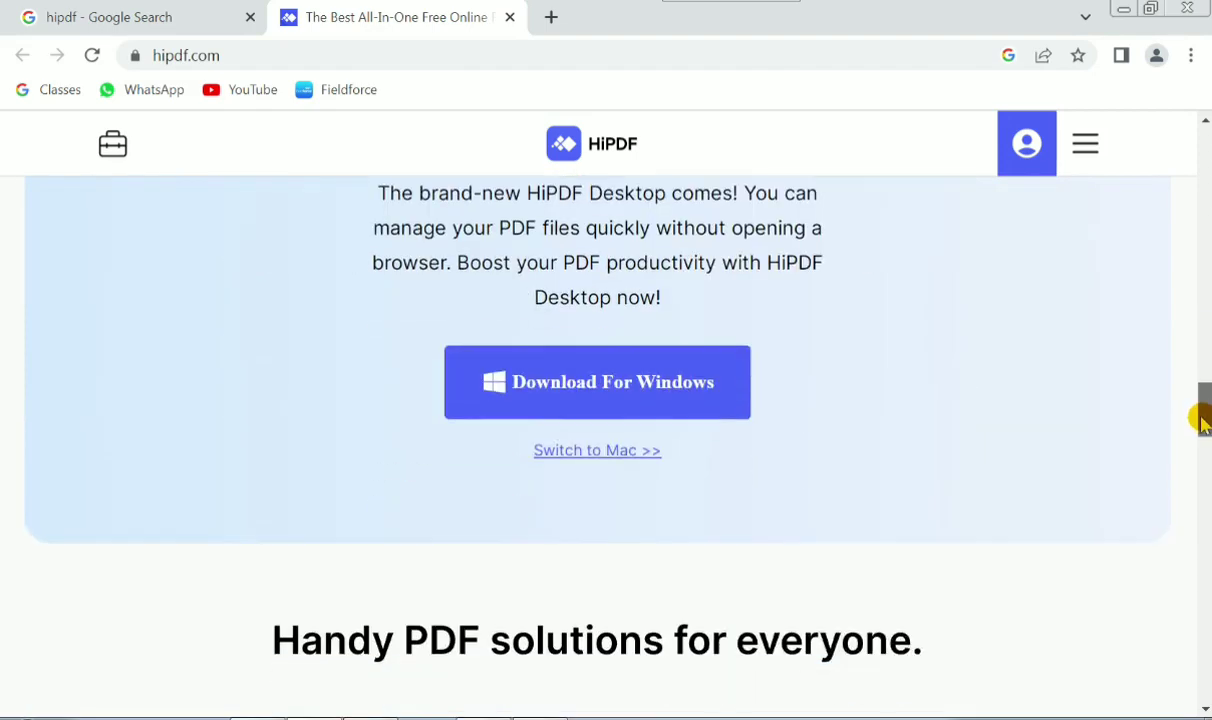
left_click(470, 466)
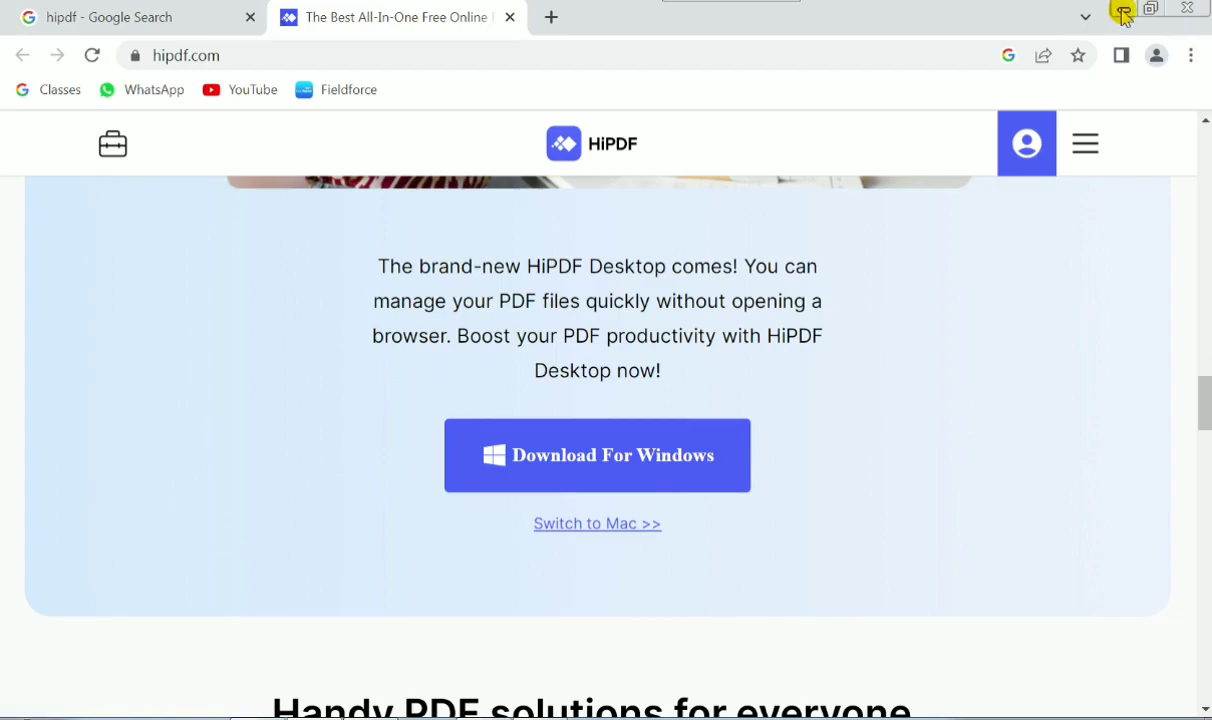
left_click(1123, 10)
left_click(1121, 11)
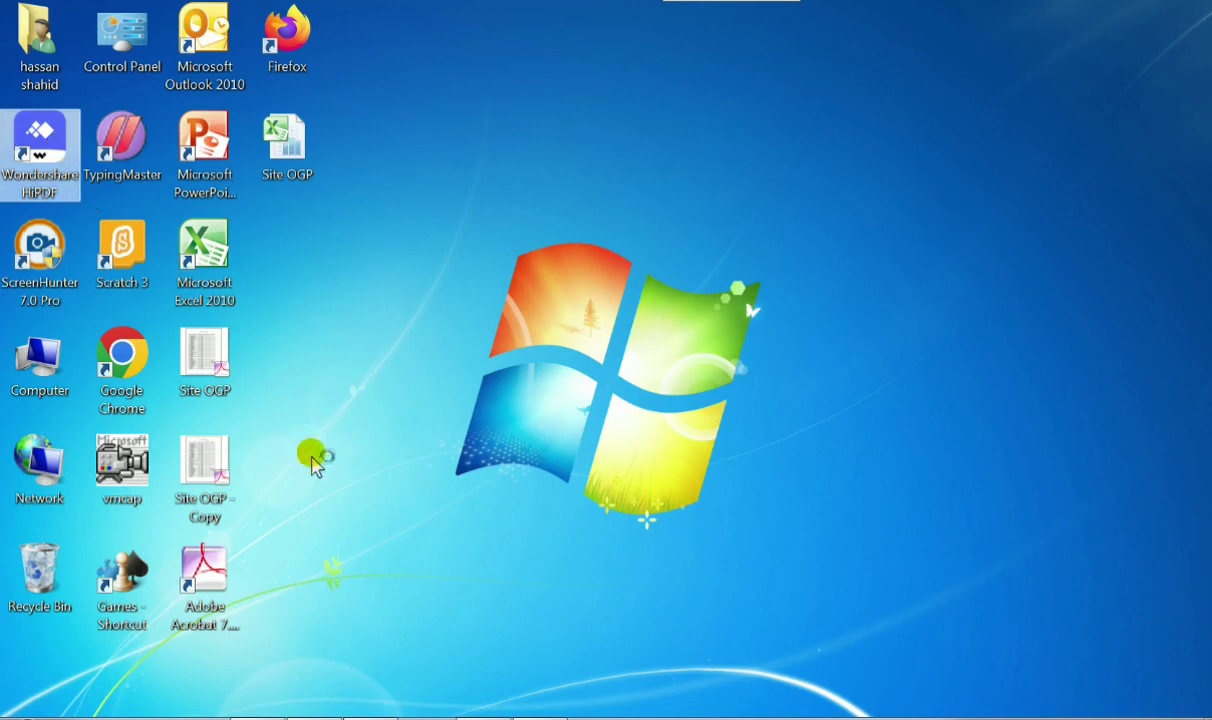
Bring Site OGP.pdf back from the taskbar in Acrobat and close it
mouse_move(539, 716)
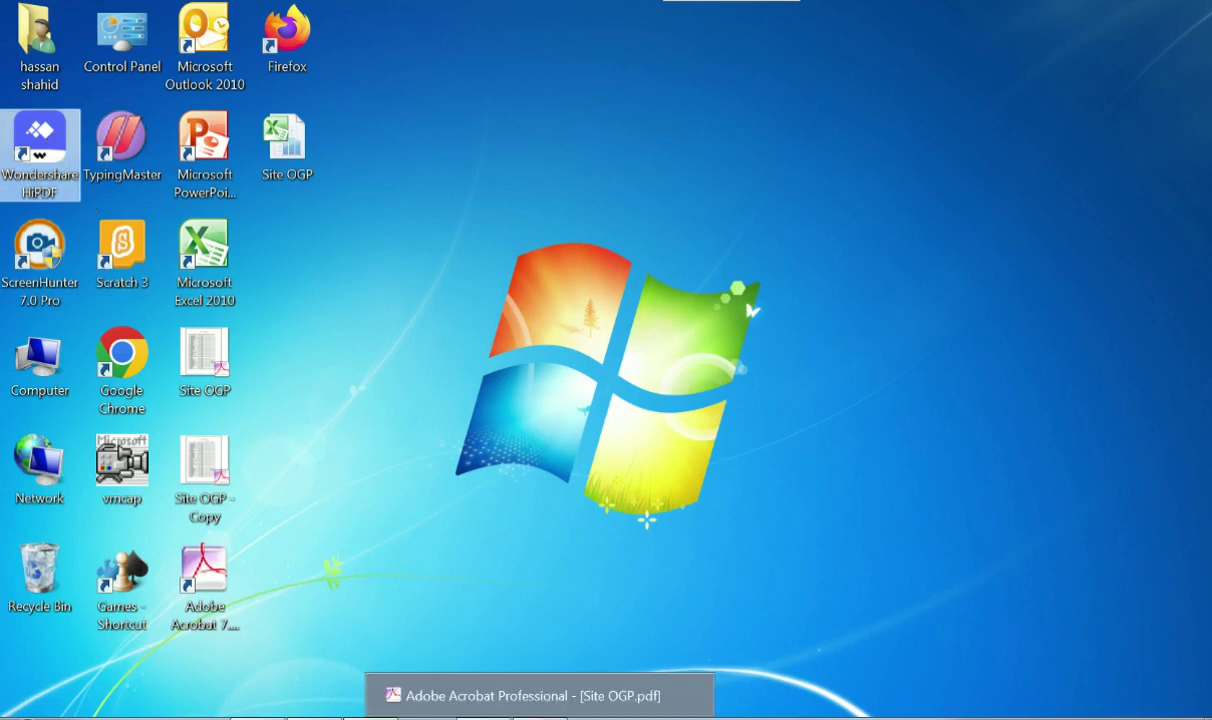
left_click(512, 692)
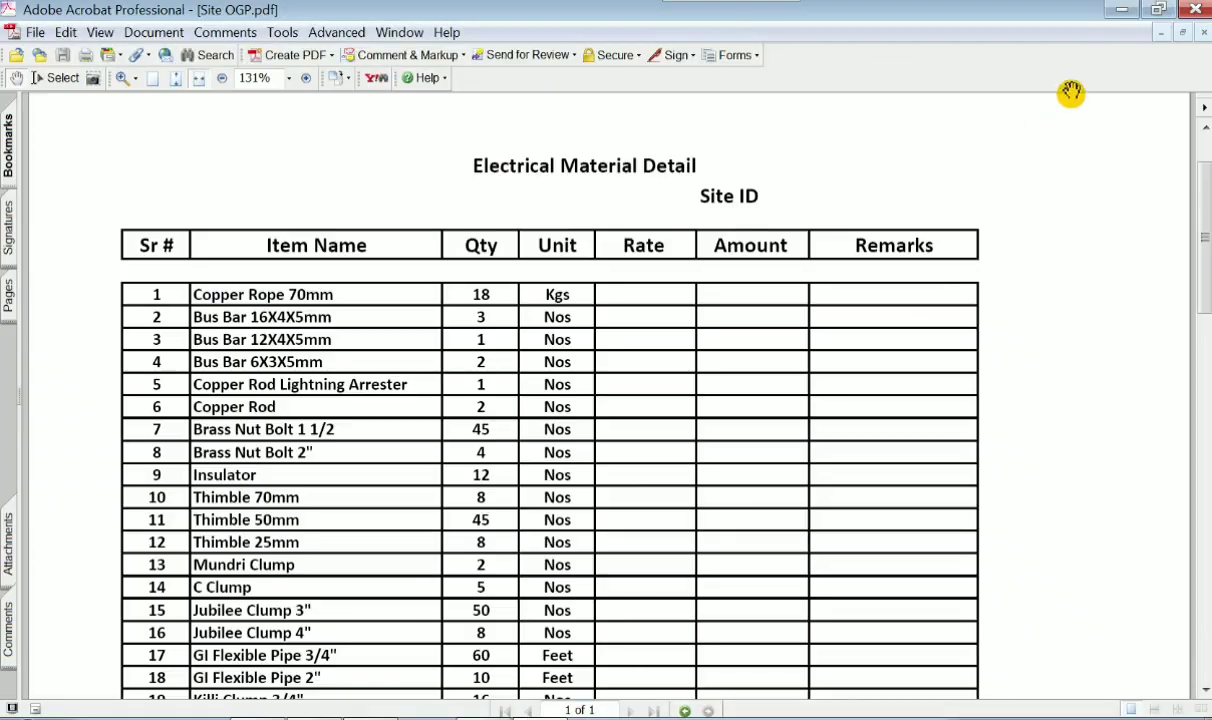
left_click(1192, 9)
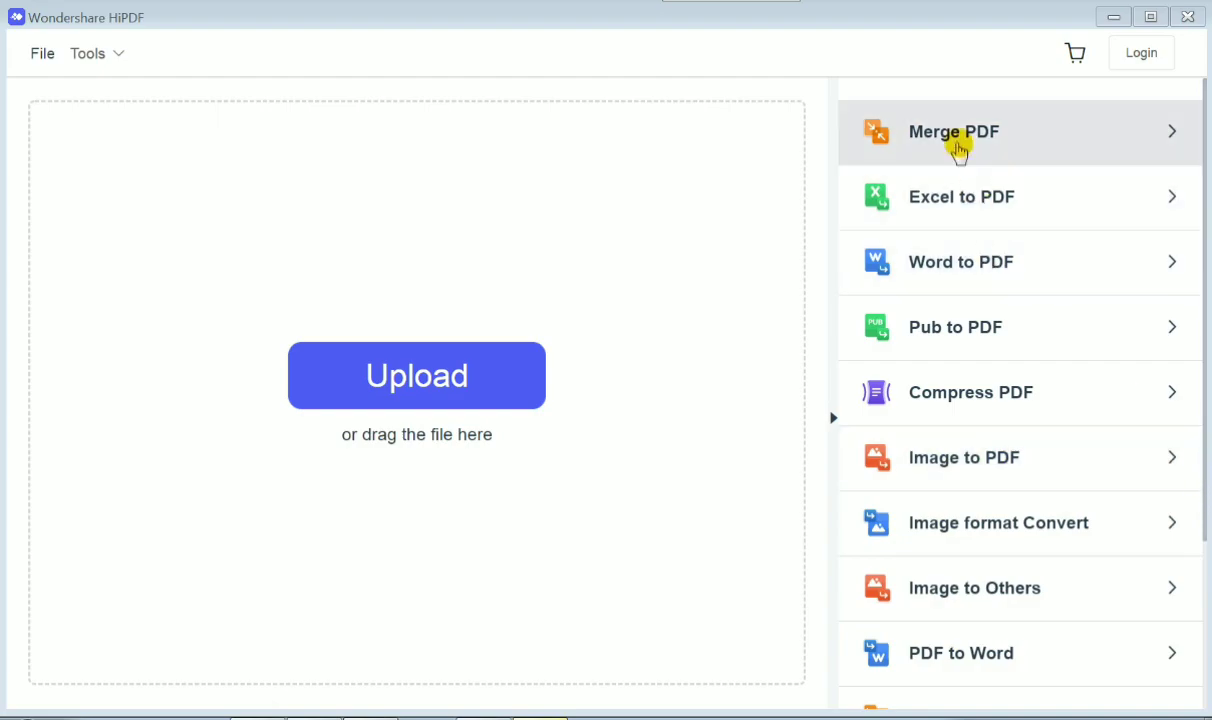
Add Site OGP - Copy.pdf and Site OGP.pdf to Merge PDF and merge them
left_click(955, 140)
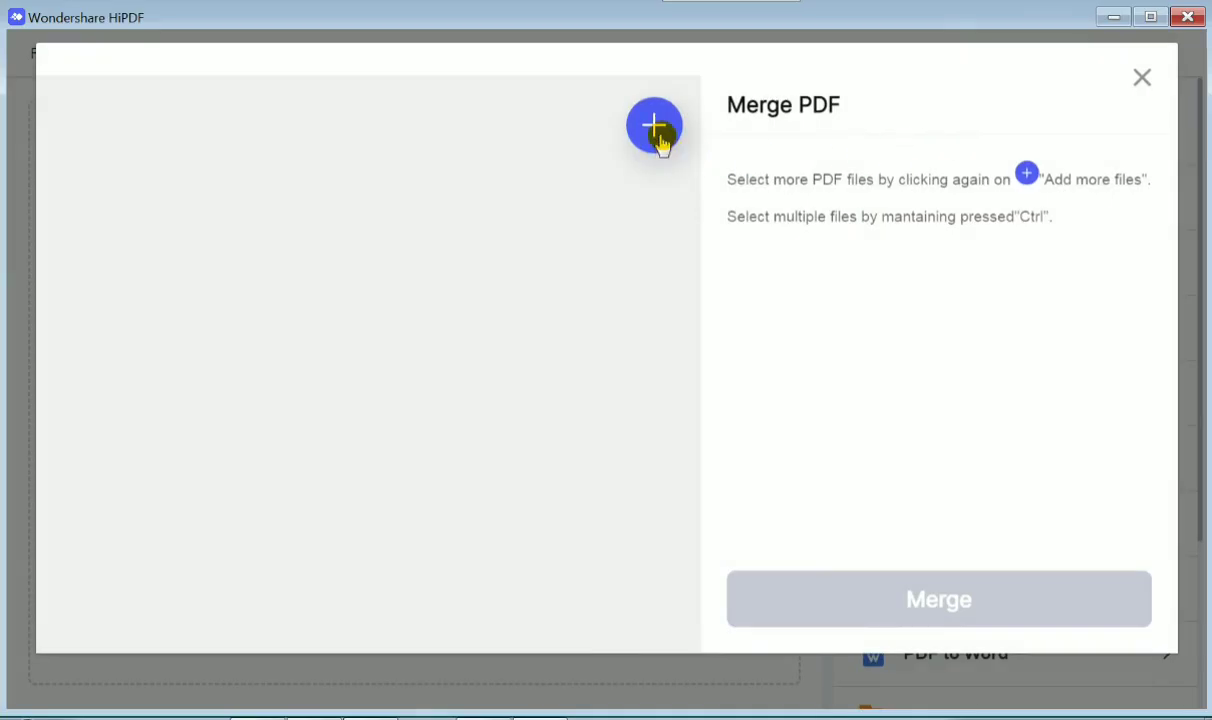
left_click(660, 145)
left_click_drag(663, 184, 655, 335)
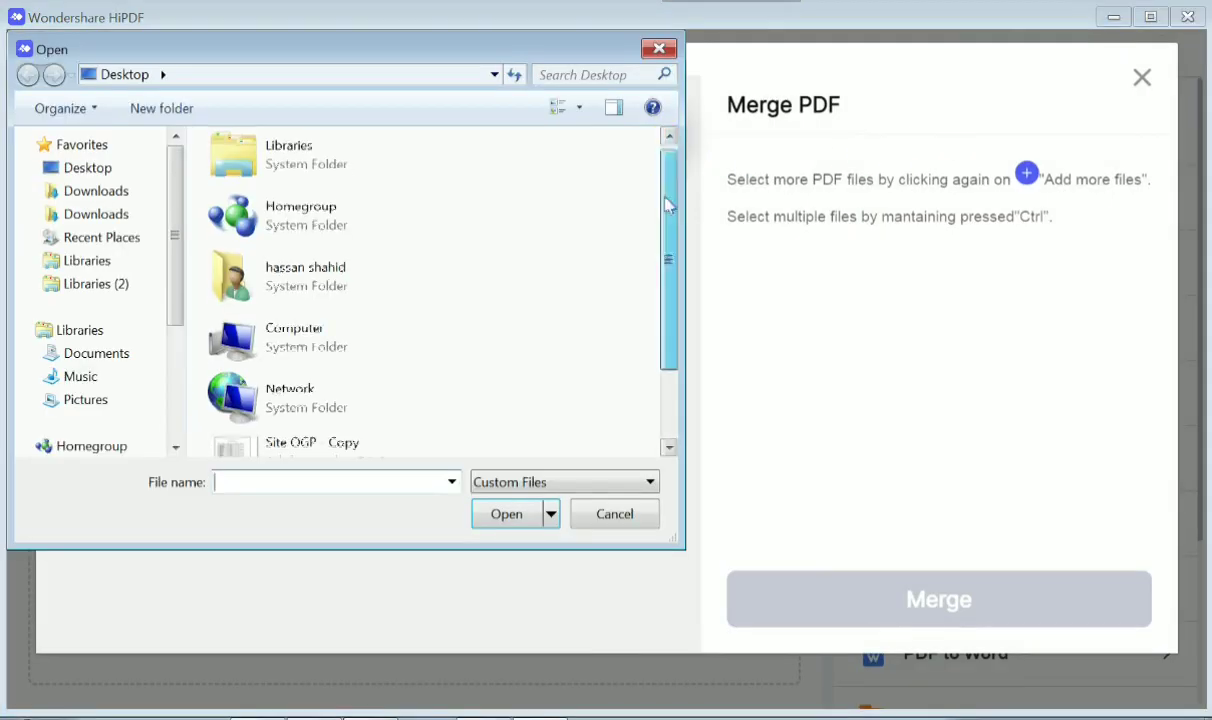
left_click_drag(485, 264, 222, 440)
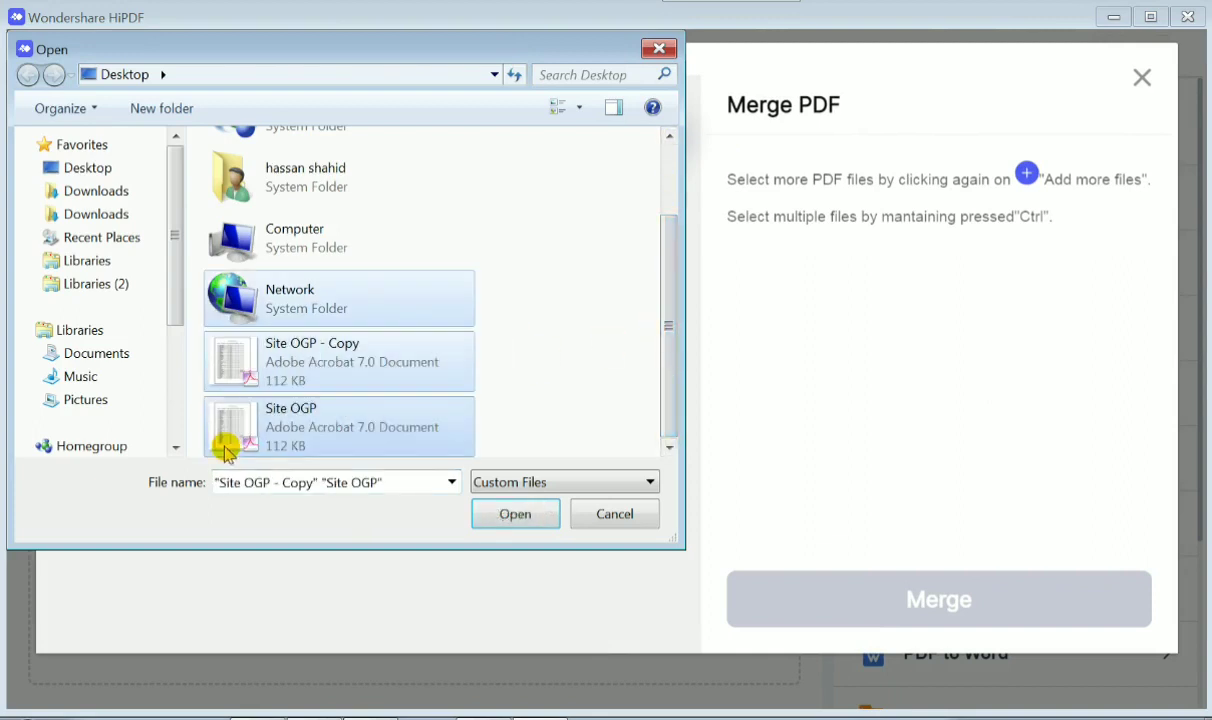
left_click(240, 375)
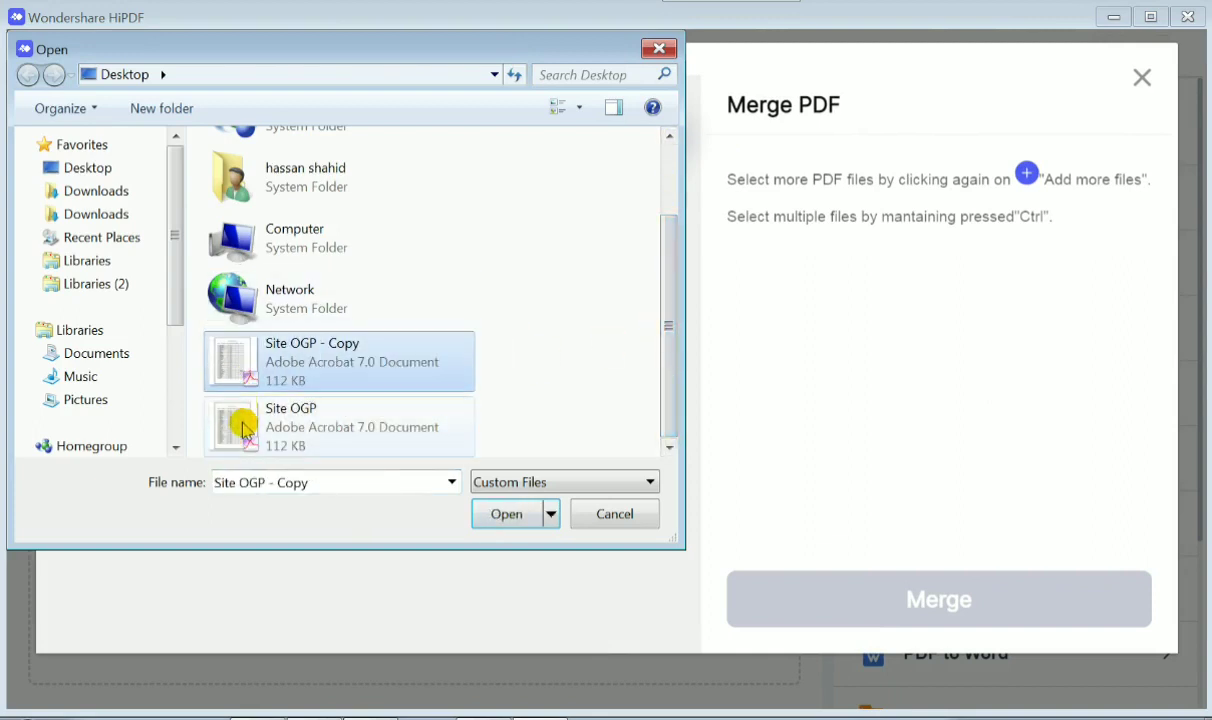
left_click(243, 424, "ctrl")
left_click(506, 512)
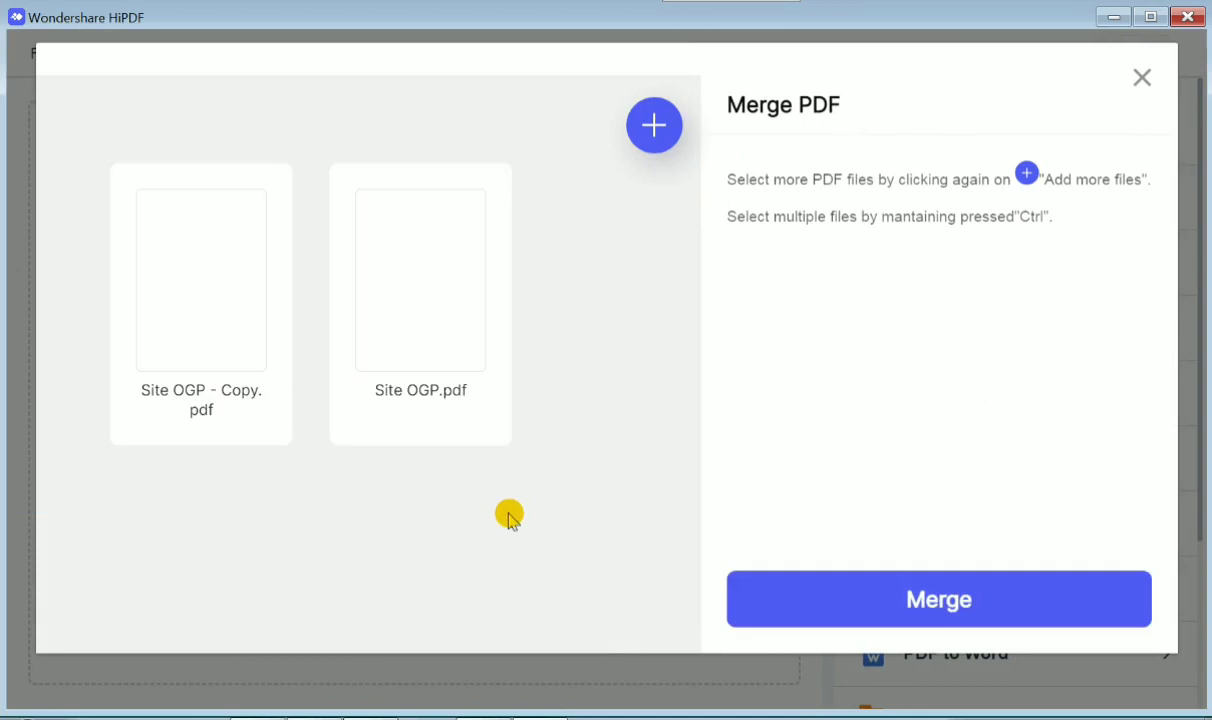
mouse_move(479, 393)
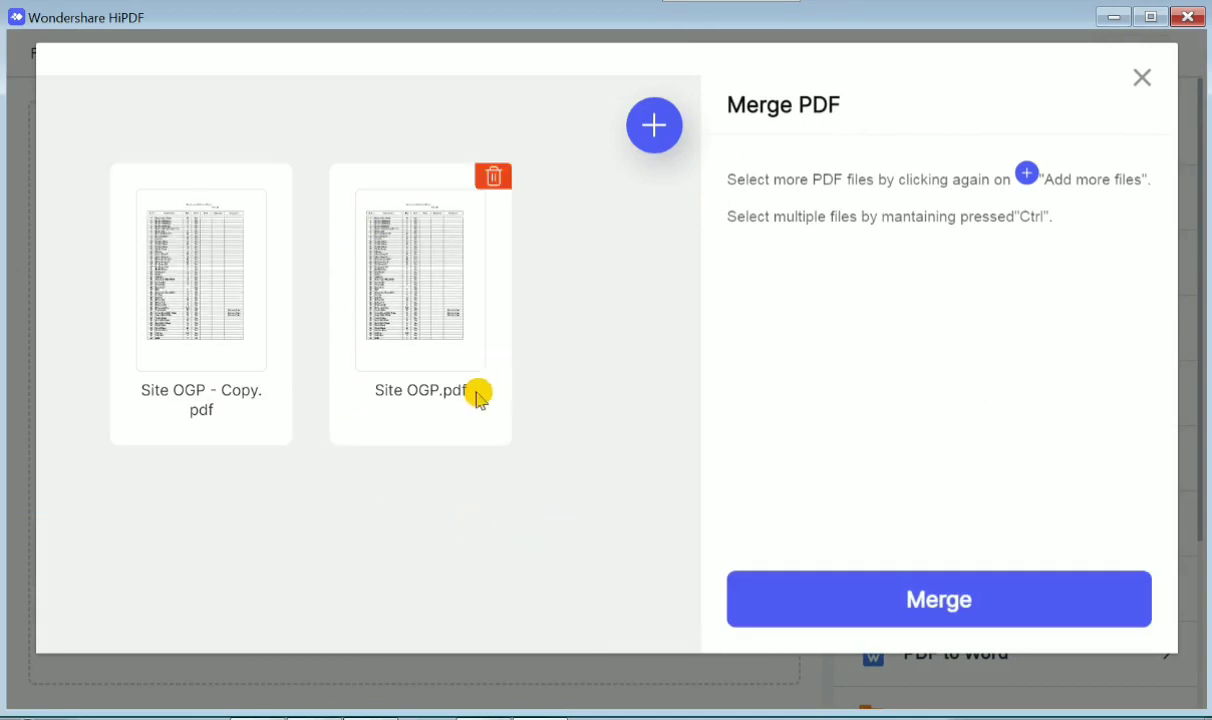
left_click(953, 598)
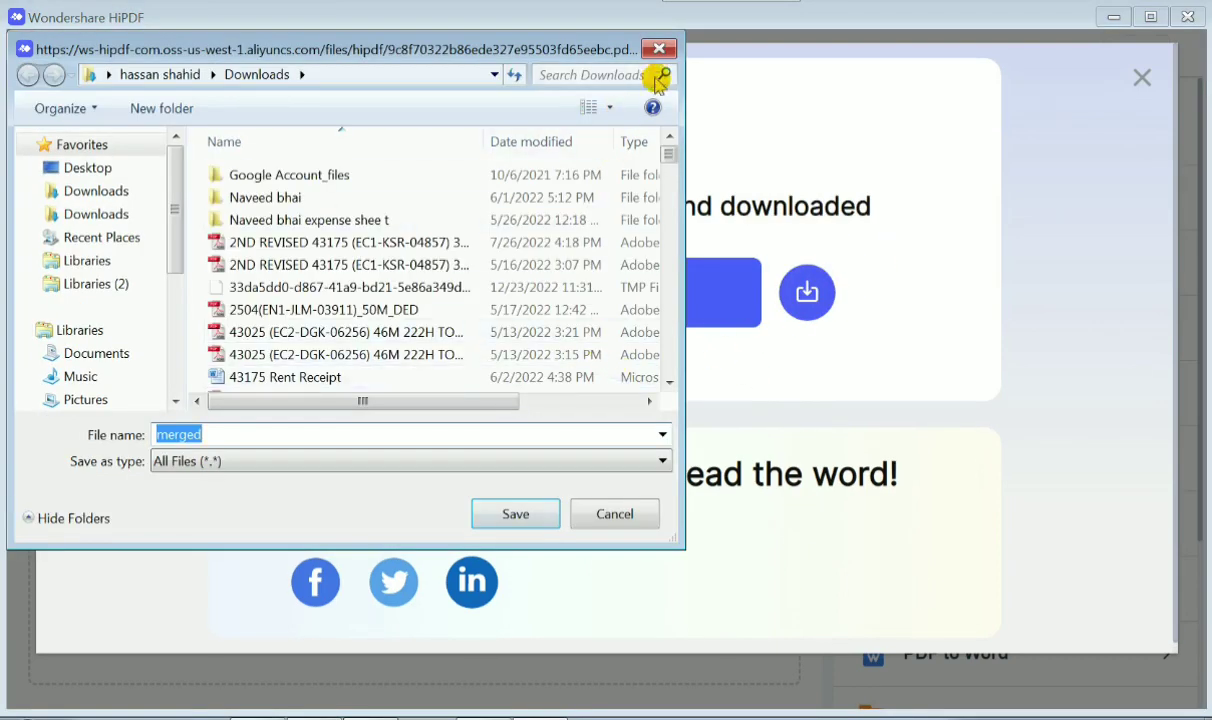
Save the merged PDF to the Desktop and close the merge-complete page
left_click(659, 48)
left_click(816, 293)
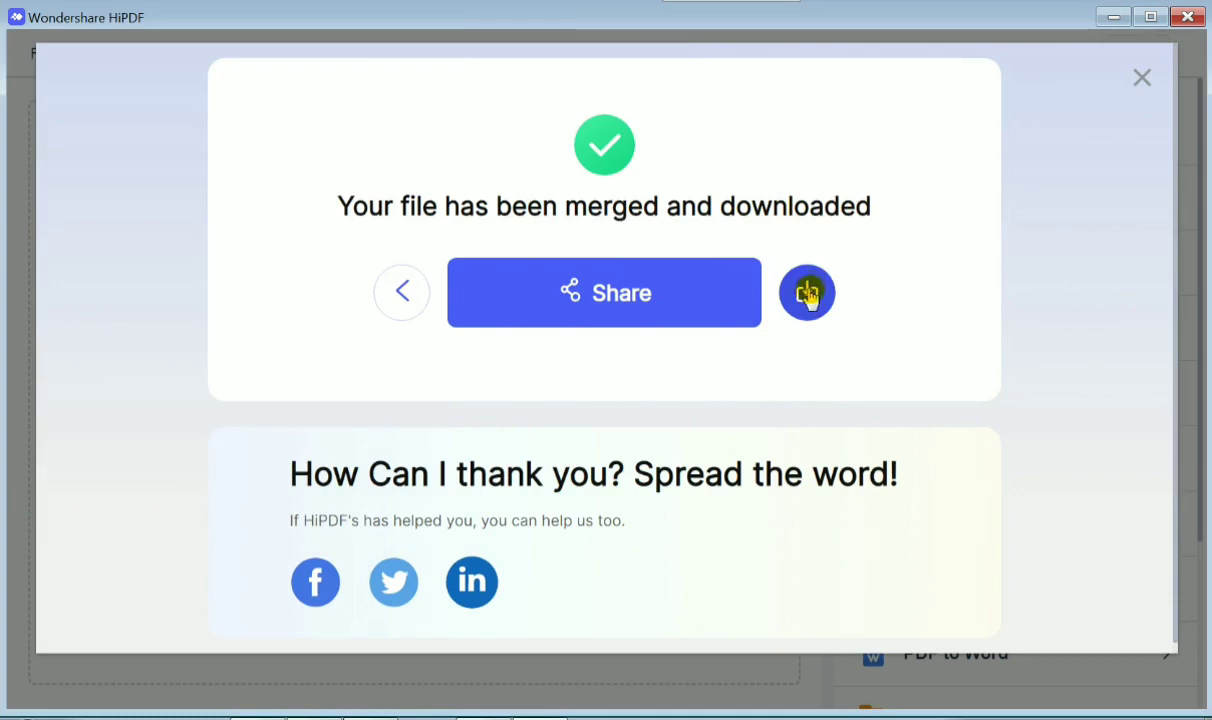
left_click(807, 292)
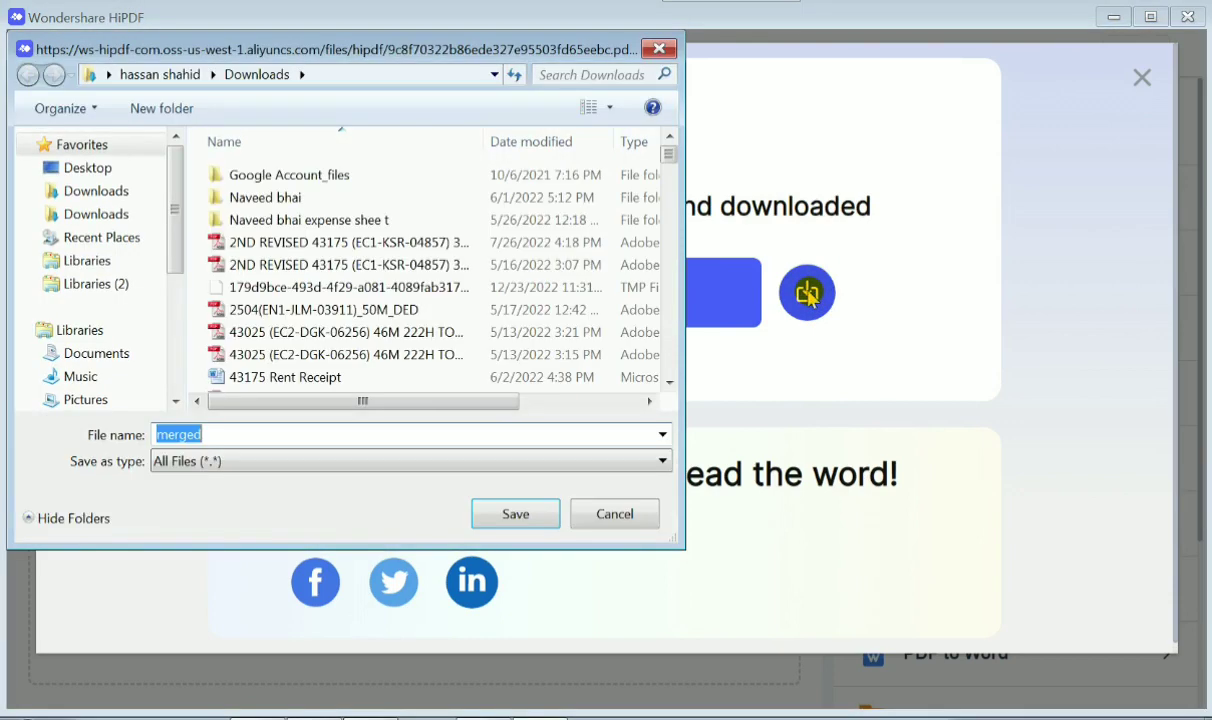
left_click(90, 168)
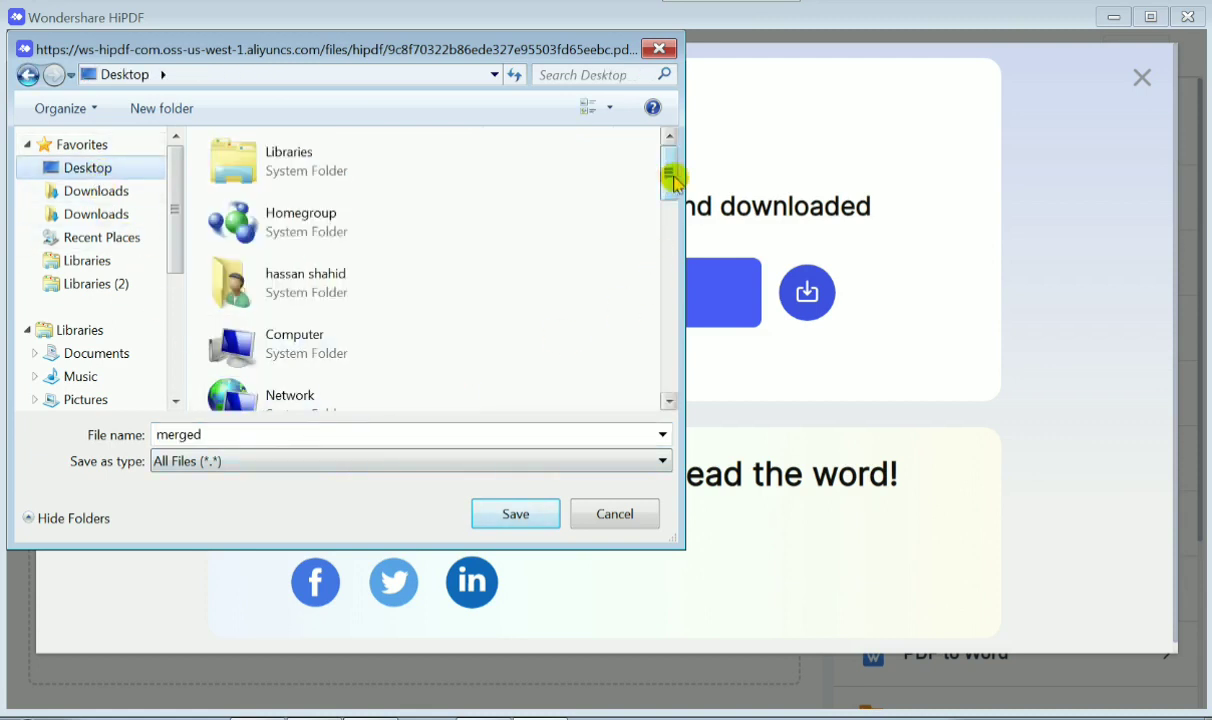
mouse_move(673, 195)
left_mouse_down()
mouse_move(668, 290)
mouse_move(636, 390)
left_mouse_up()
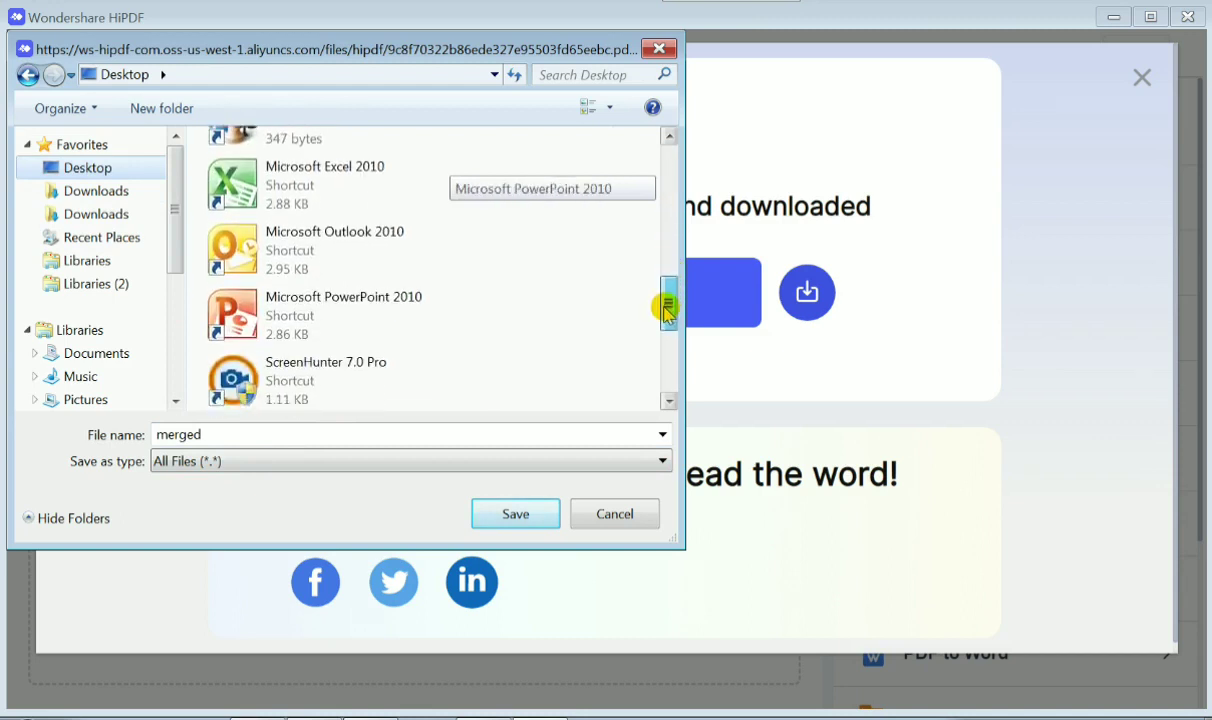
left_click(487, 511)
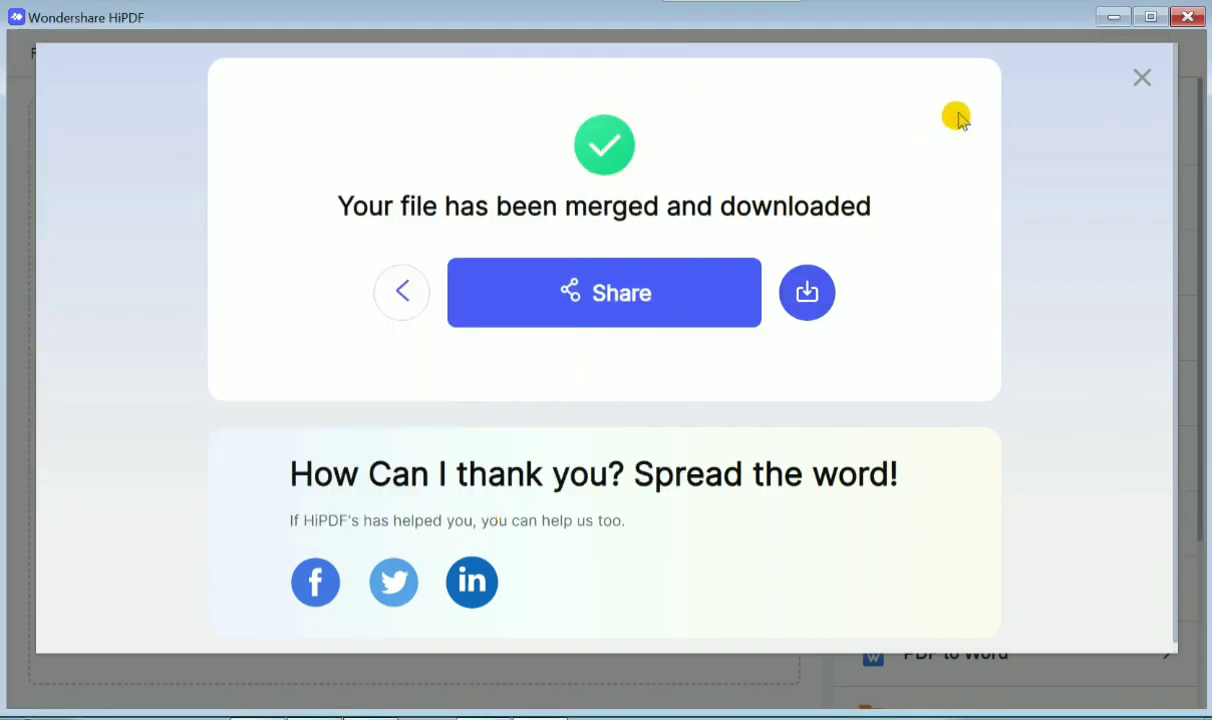
left_click(1142, 80)
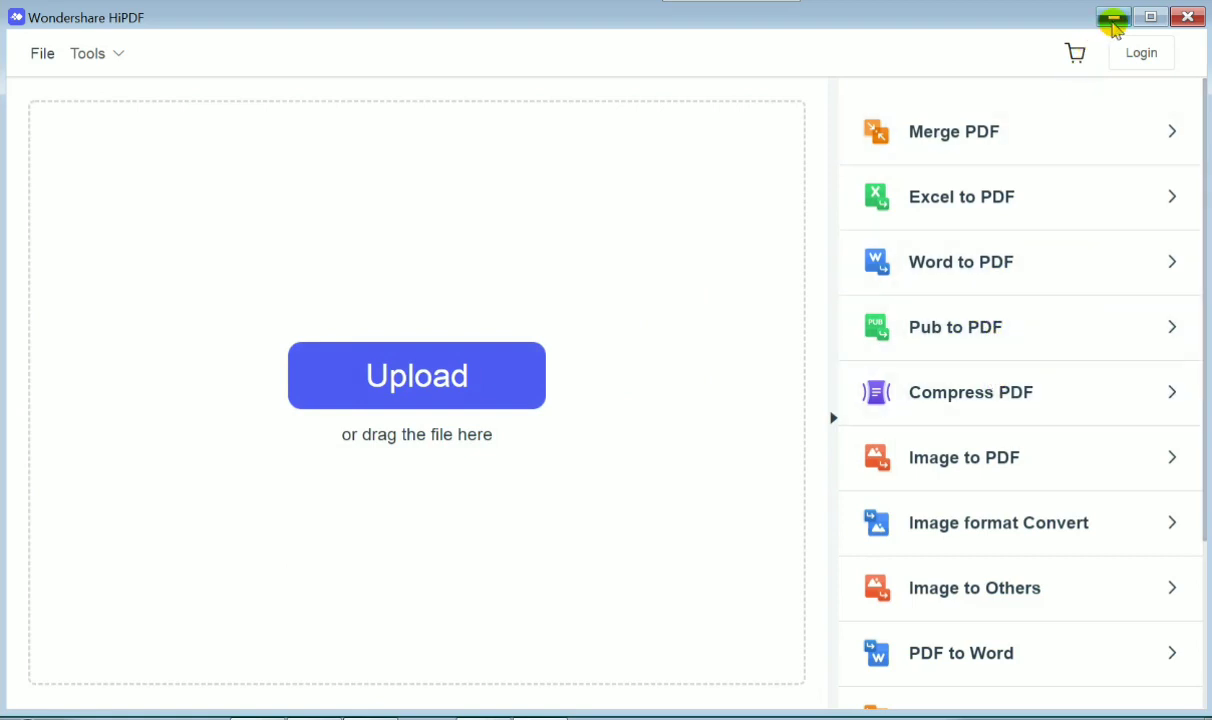
Open merged.pdf from the desktop in Acrobat, dismissing the format warning and declining activation
left_click(1113, 18)
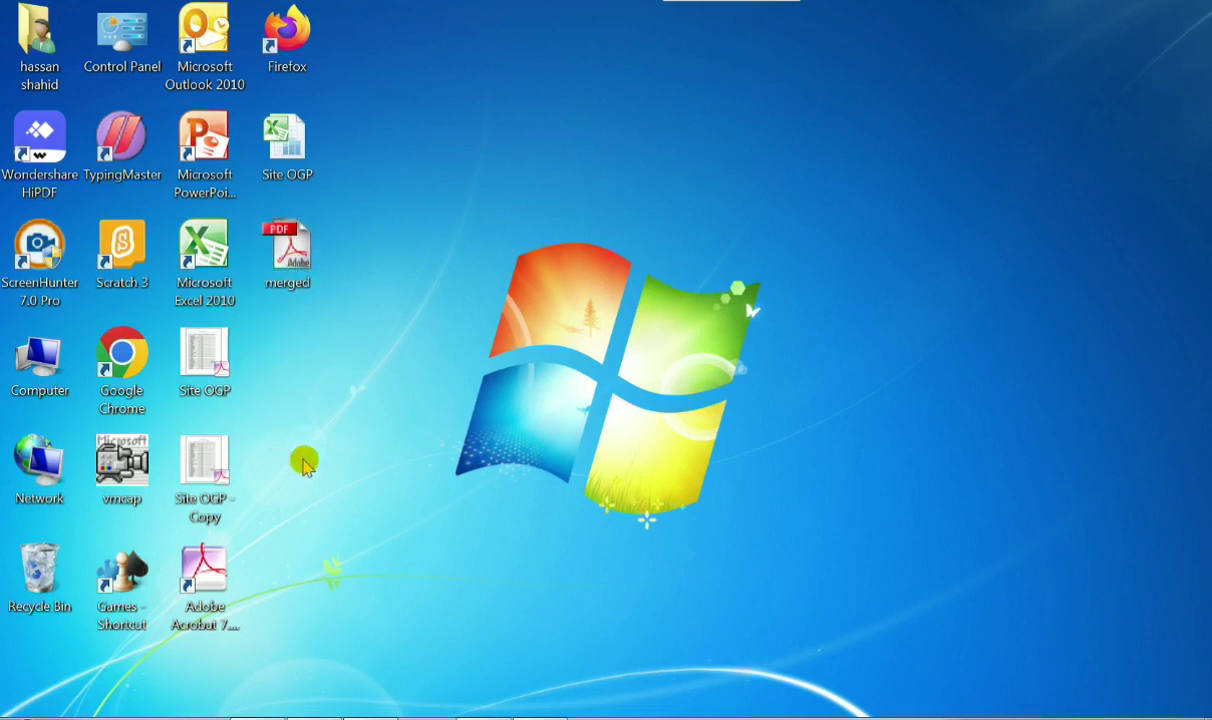
double_click(292, 255)
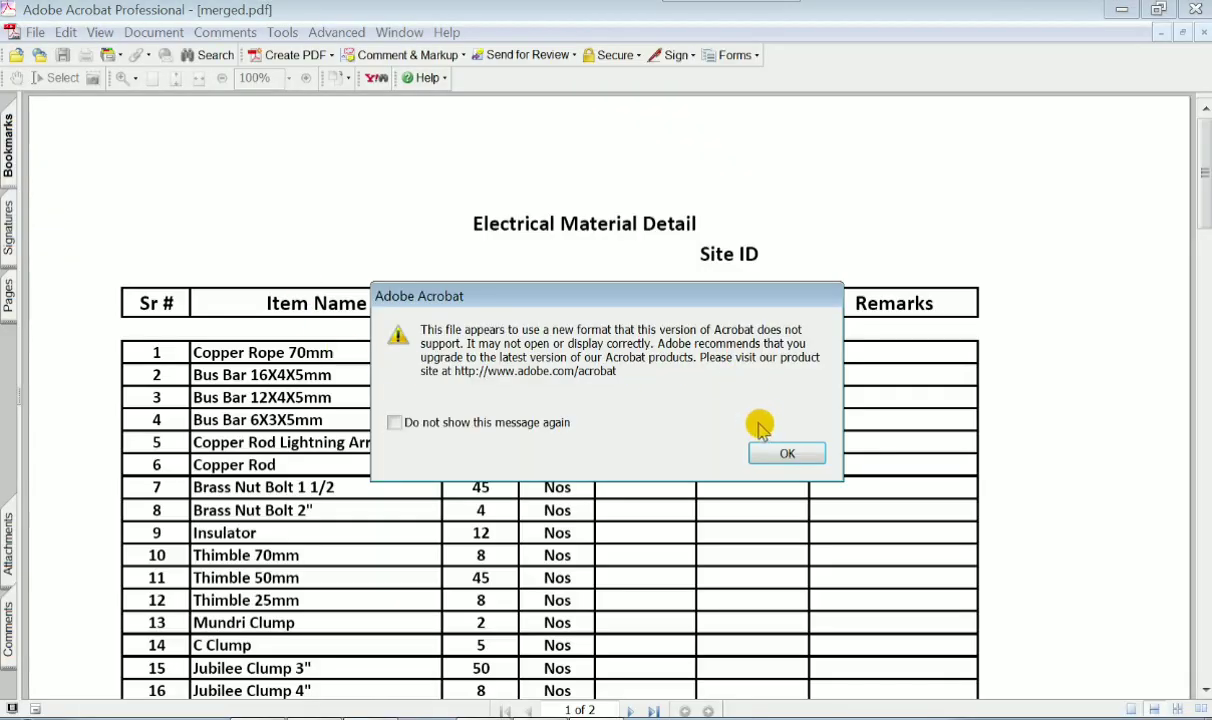
left_click(783, 452)
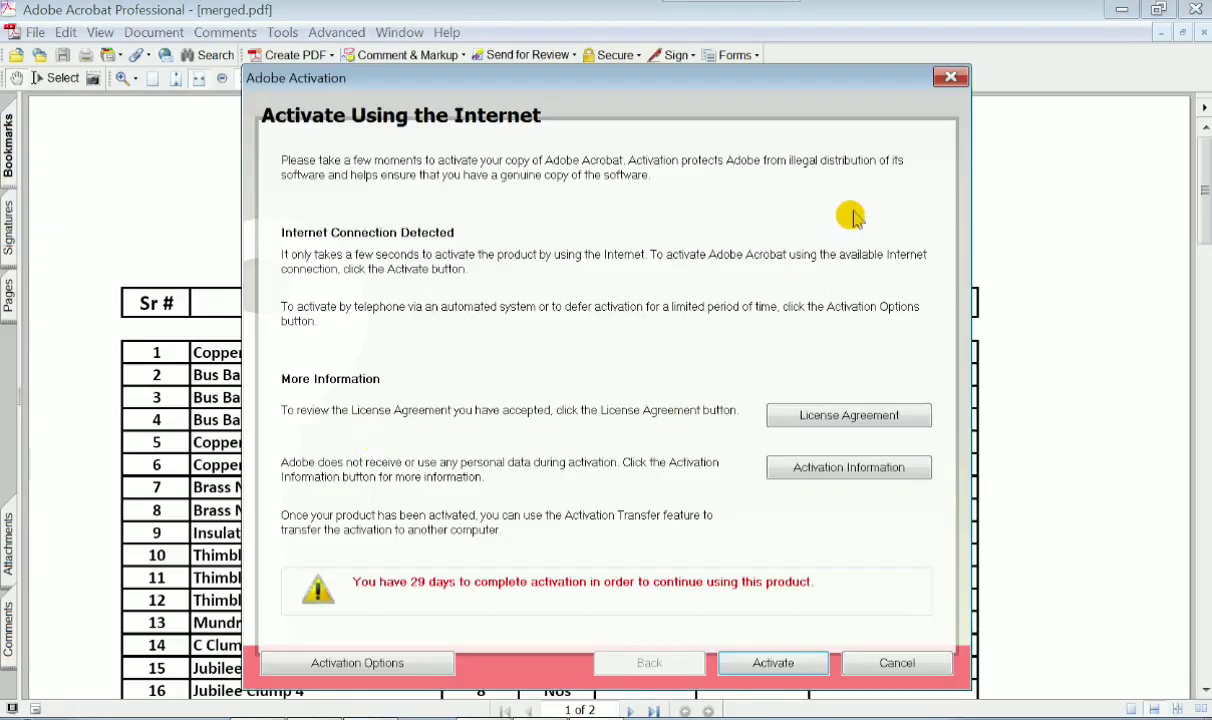
left_click(950, 80)
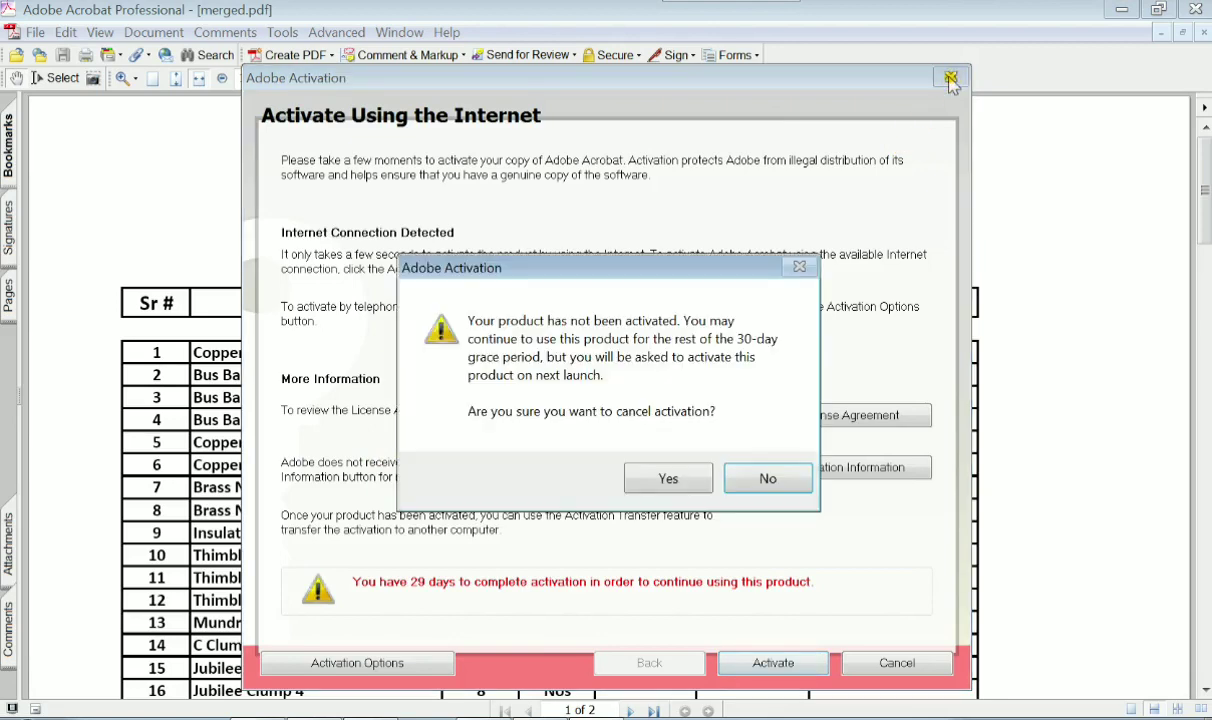
left_click(676, 478)
scroll(584, 414, "down", 2)
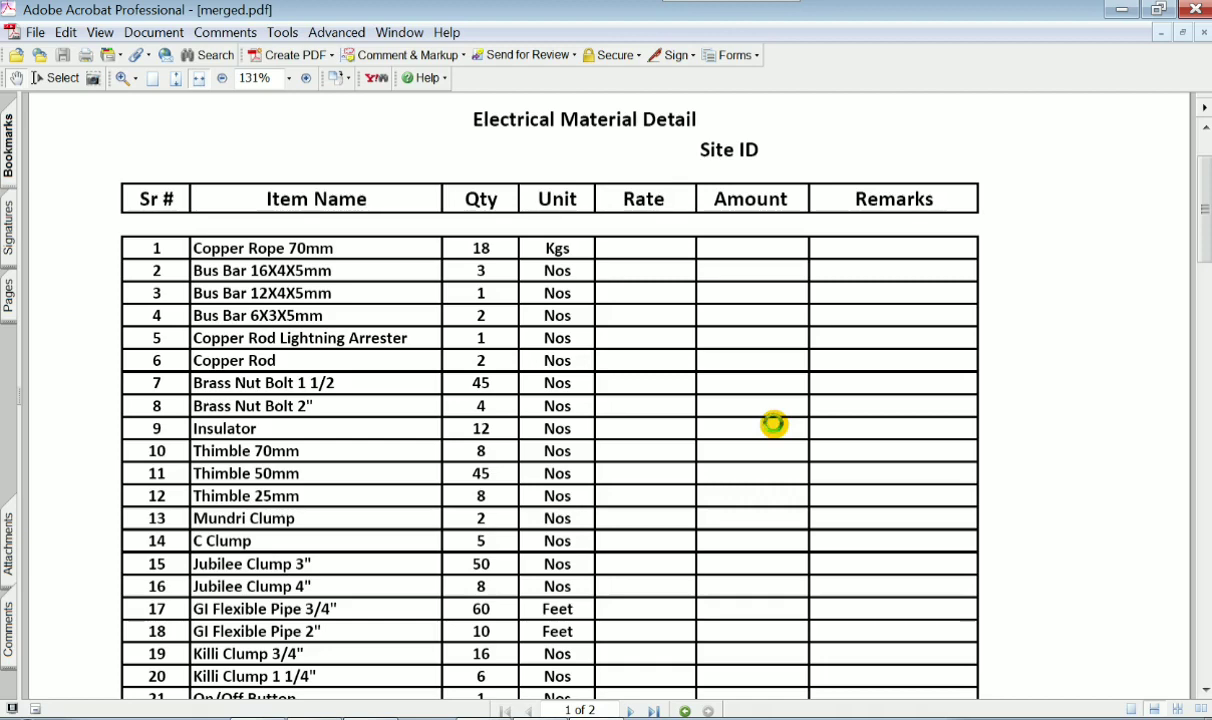
scroll(406, 288, "down", 5)
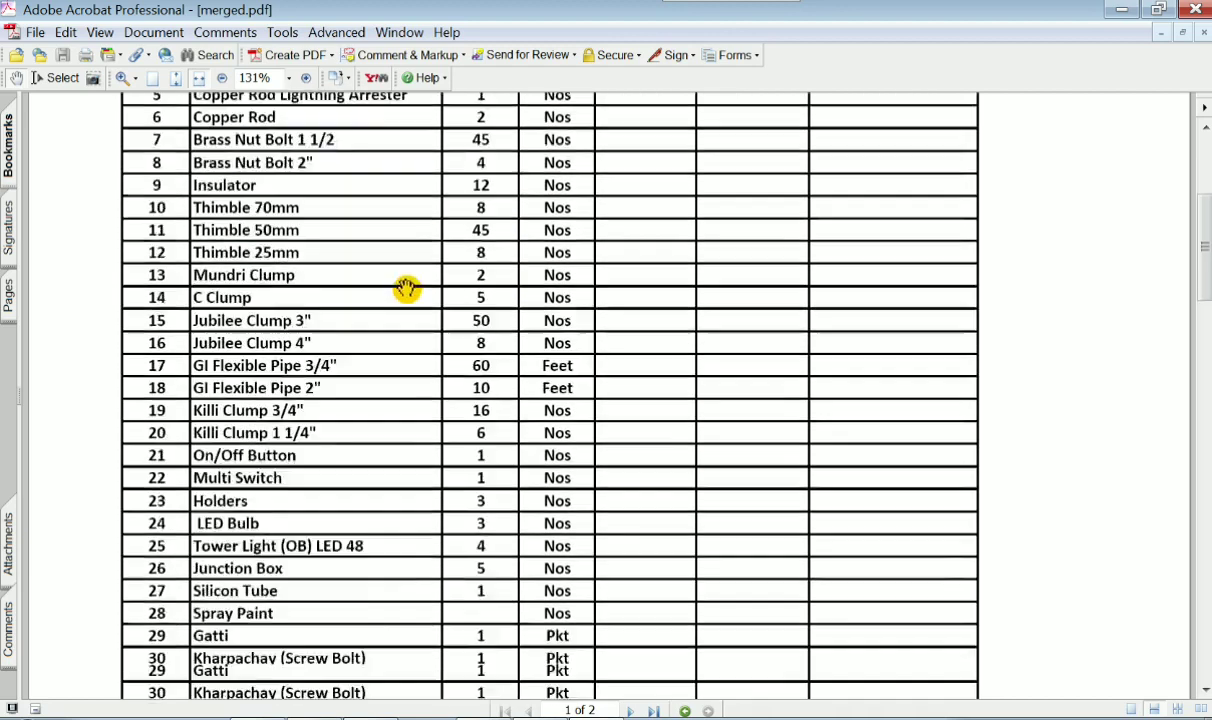
scroll(406, 288, "down", 2)
scroll(407, 286, "down", 4)
scroll(408, 284, "down", 6)
scroll(410, 281, "down", 6)
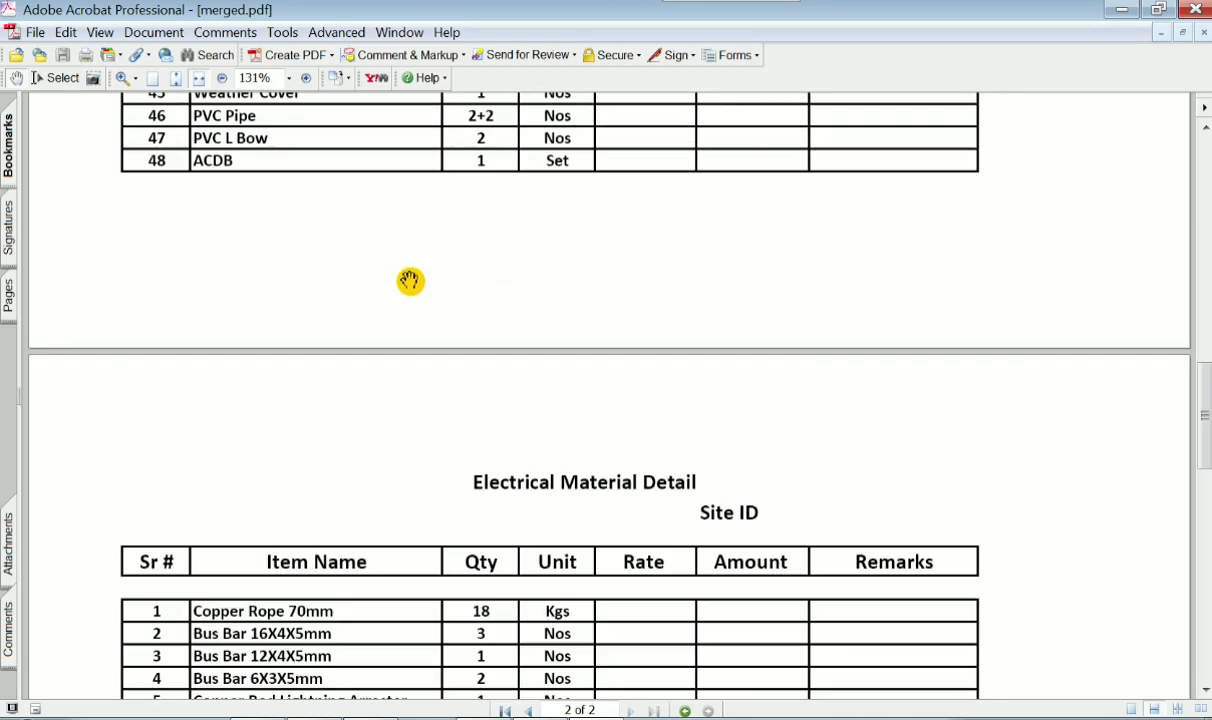
scroll(412, 278, "down", 5)
scroll(414, 275, "down", 14)
scroll(420, 280, "down", 7)
scroll(424, 285, "down", 1)
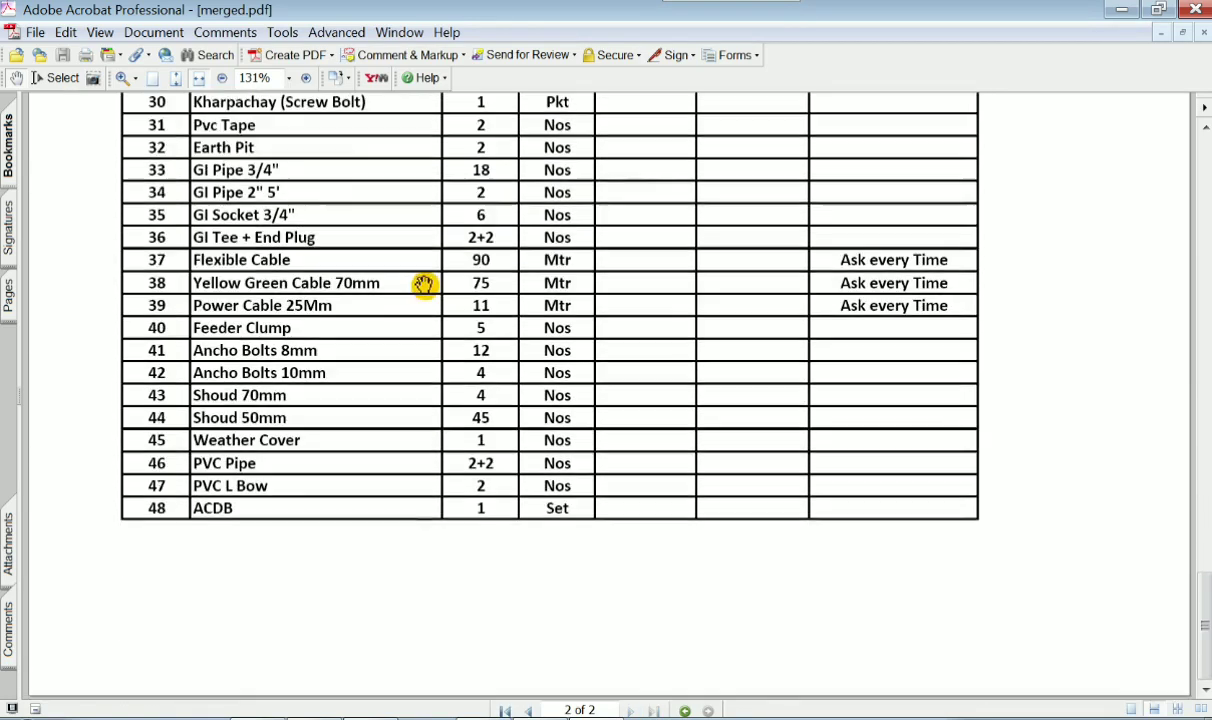
scroll(517, 273, "up", 2)
scroll(576, 265, "up", 8)
scroll(576, 265, "up", 8)
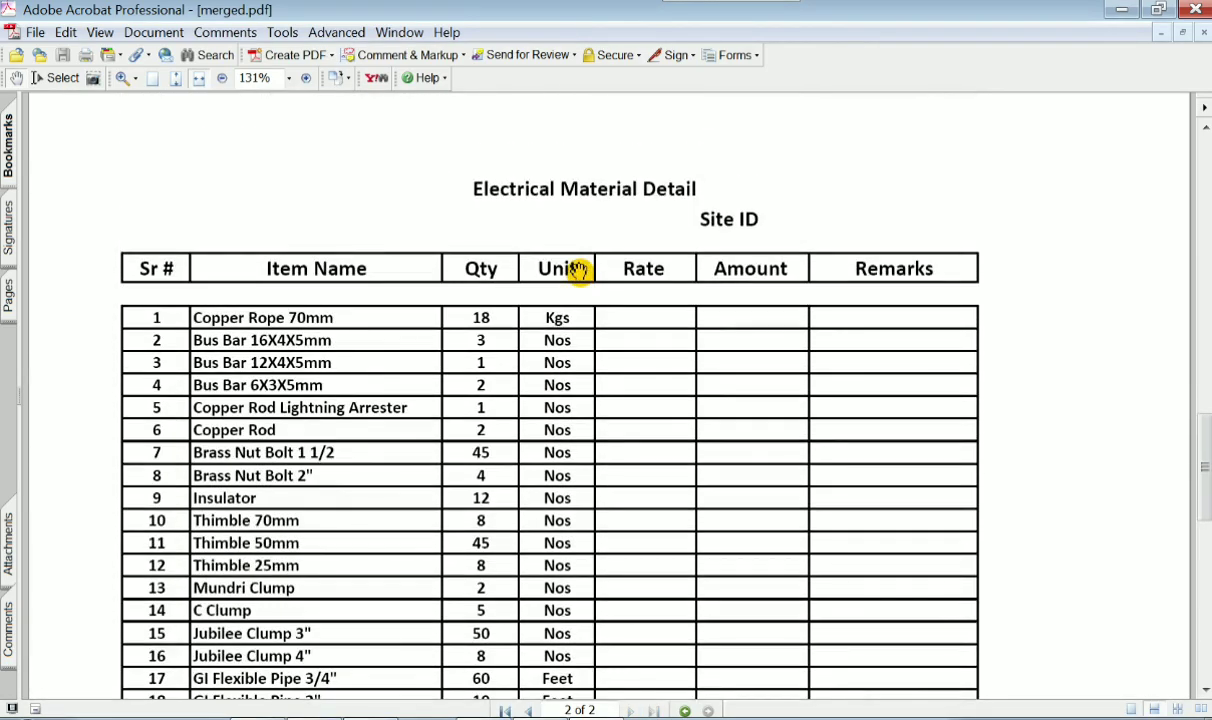